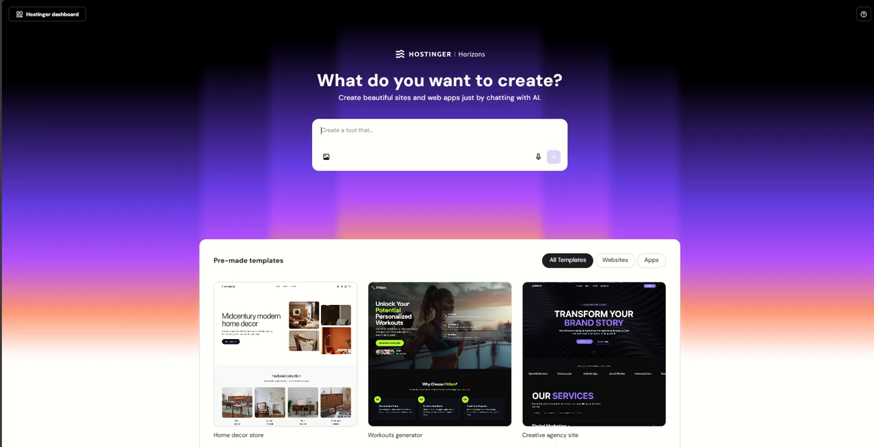
- Switch to ChatGPT and enter "one district one product" in the message box without sending it
{"action": "left_click", "coordinate": [20, 41]}
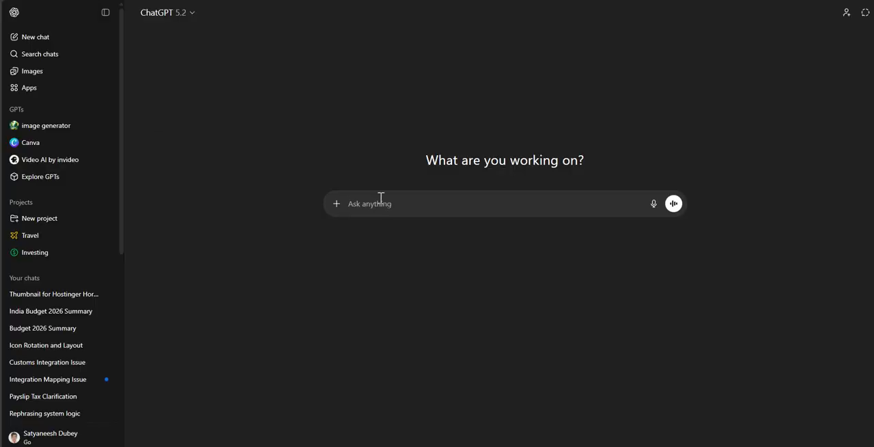
{"action": "left_click", "coordinate": [381, 197]}
{"action": "type", "text": "onr fi"}
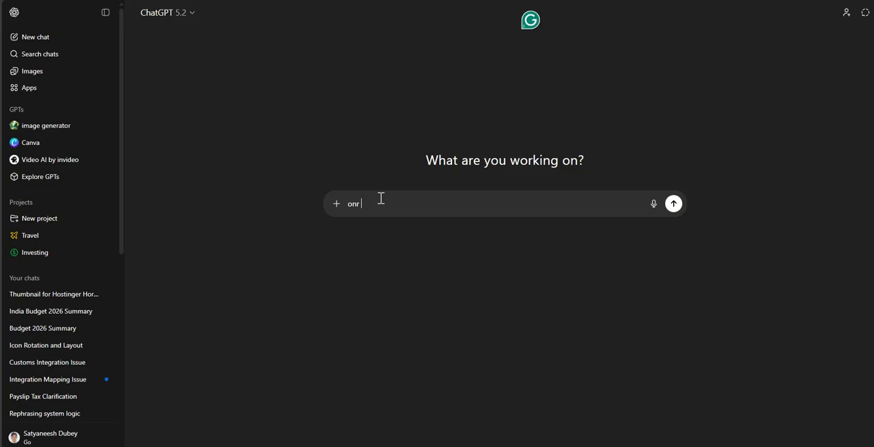
{"action": "key", "text": "BackSpace"}
{"action": "key", "text": "BackSpace"}
{"action": "key", "text": "BackSpace"}
{"action": "key", "text": "BackSpace"}
{"action": "type", "text": "e district one product"}
- Copy the phrase from the message box and search Google for "one district one product" in a new tab
{"action": "key", "text": "ctrl+a"}
{"action": "key", "text": "ctrl+c"}
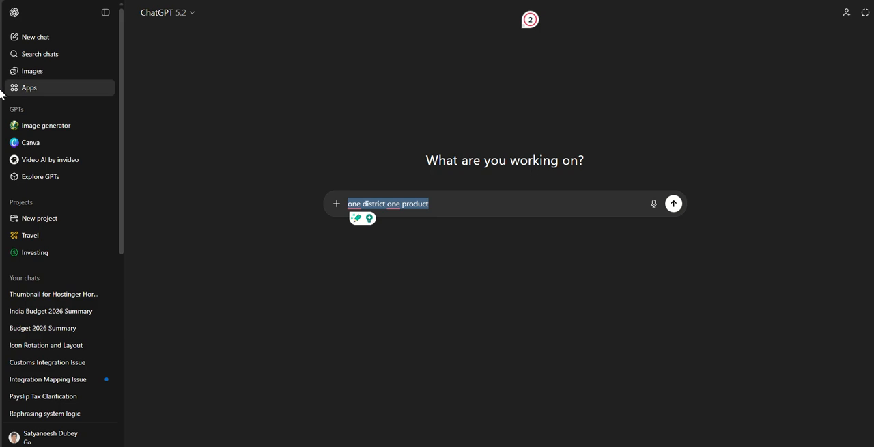
{"action": "left_click", "coordinate": [27, 41]}
{"action": "key", "text": "ctrl+v"}
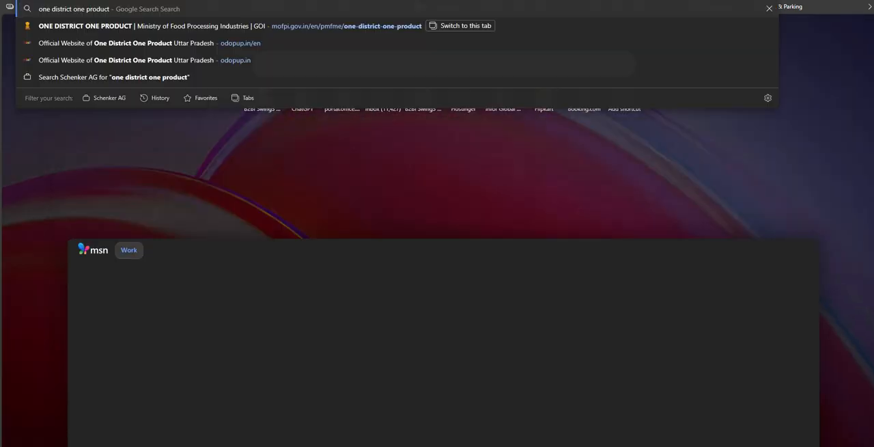
{"action": "key", "text": "Return"}
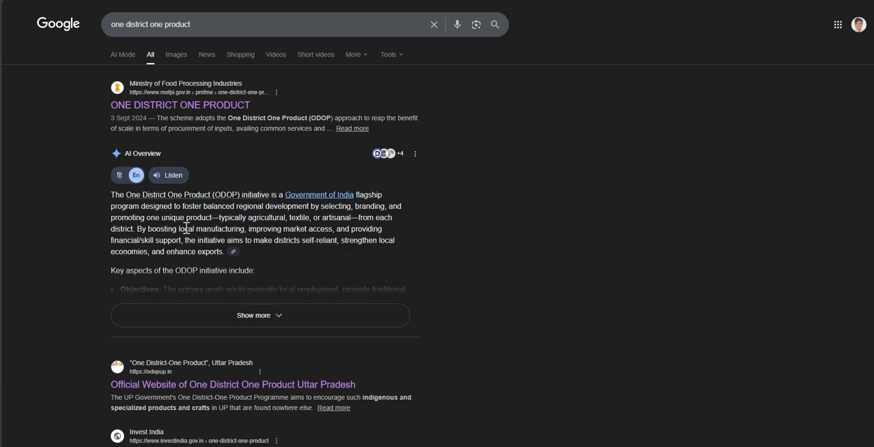
- Expand the AI Overview in the search results and read through the key aspects of the ODOP initiative
{"action": "left_click", "coordinate": [266, 317]}
{"action": "scroll", "coordinate": [194, 273], "scroll_direction": "down", "scroll_amount": 3}
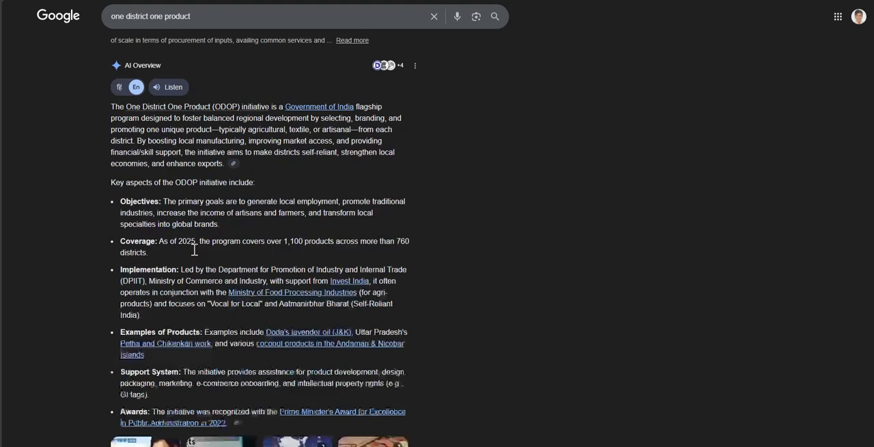
{"action": "scroll", "coordinate": [219, 219], "scroll_direction": "down", "scroll_amount": 3}
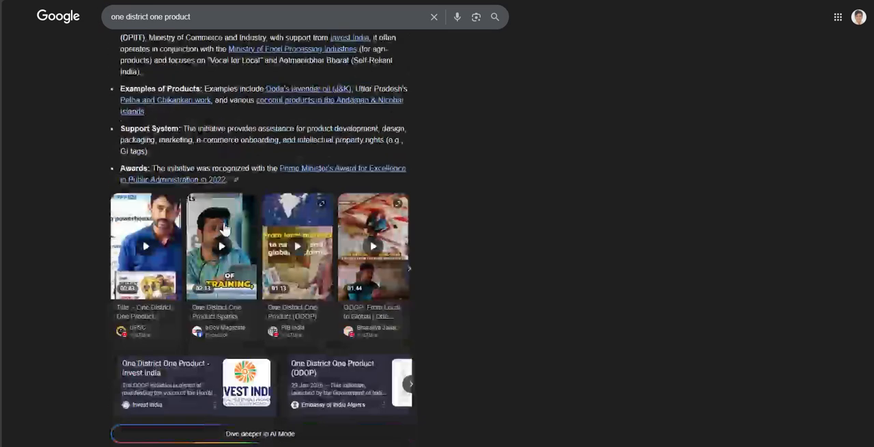
{"action": "scroll", "coordinate": [356, 224], "scroll_direction": "up", "scroll_amount": 1}
{"action": "scroll", "coordinate": [355, 224], "scroll_direction": "up", "scroll_amount": 4}
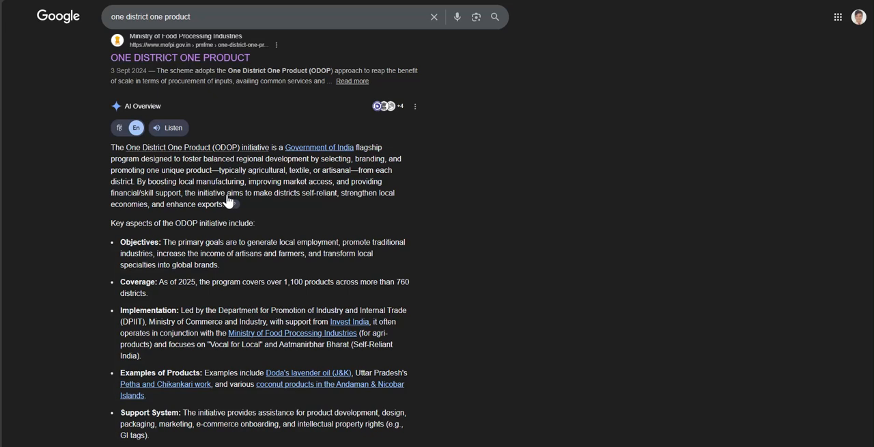
{"action": "scroll", "coordinate": [211, 196], "scroll_direction": "up", "scroll_amount": 1}
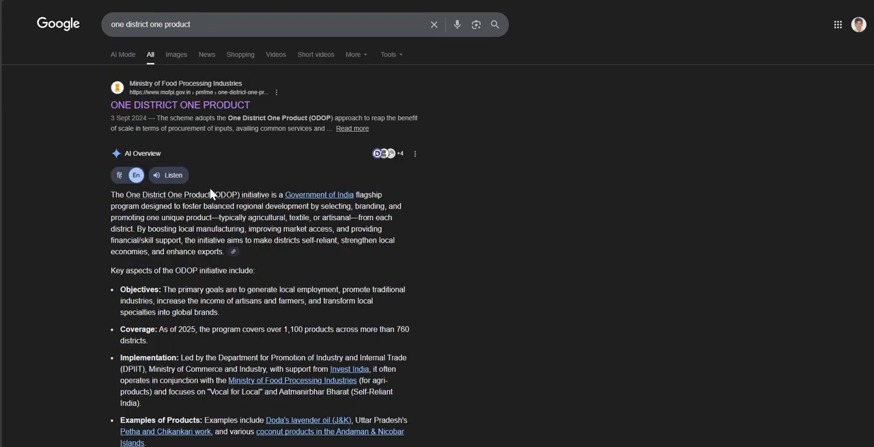
- Open the Ministry of Food Processing Industries' "ONE DISTRICT ONE PRODUCT" result and examine the scheme description and the site's sections
{"action": "left_click", "coordinate": [170, 104]}
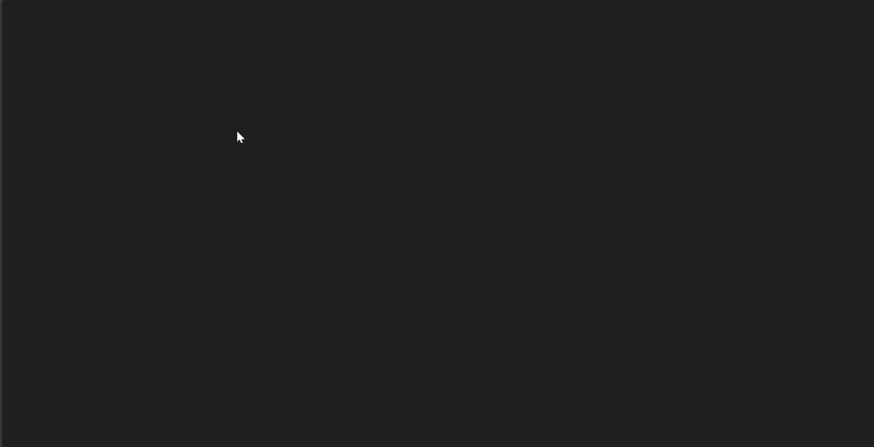
{"action": "scroll", "coordinate": [220, 147], "scroll_direction": "down", "scroll_amount": 5}
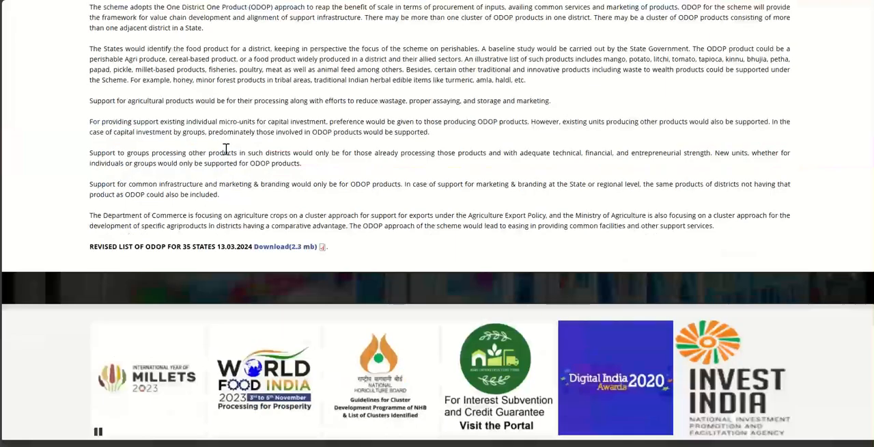
{"action": "scroll", "coordinate": [230, 157], "scroll_direction": "up", "scroll_amount": 5}
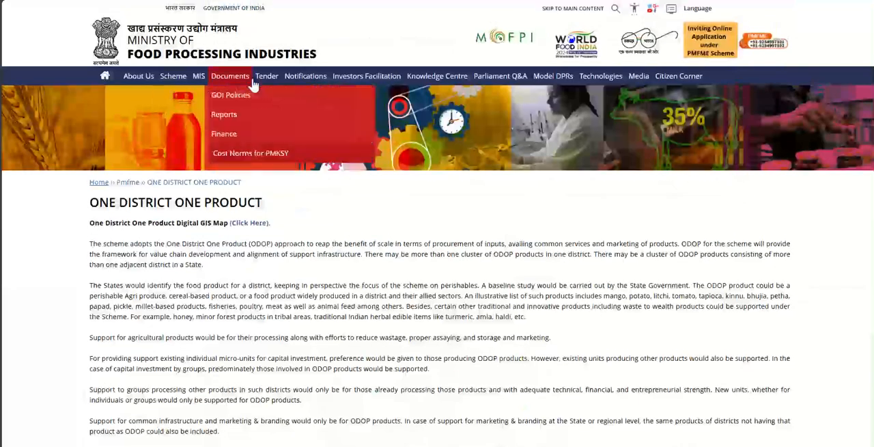
{"action": "mouse_move", "coordinate": [613, 82]}
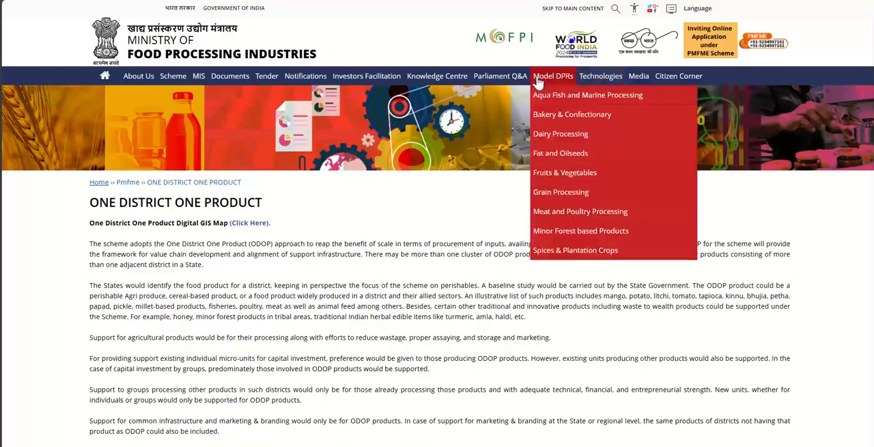
{"action": "mouse_move", "coordinate": [177, 84]}
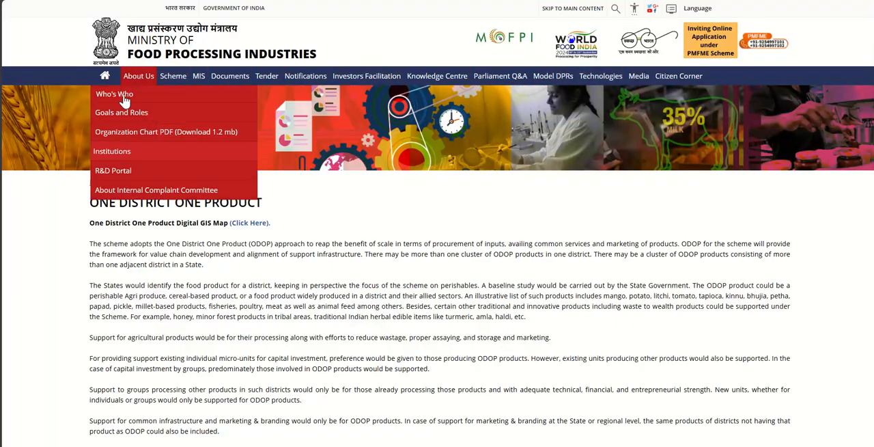
{"action": "scroll", "coordinate": [164, 260], "scroll_direction": "down", "scroll_amount": 4}
{"action": "scroll", "coordinate": [164, 232], "scroll_direction": "up", "scroll_amount": 2}
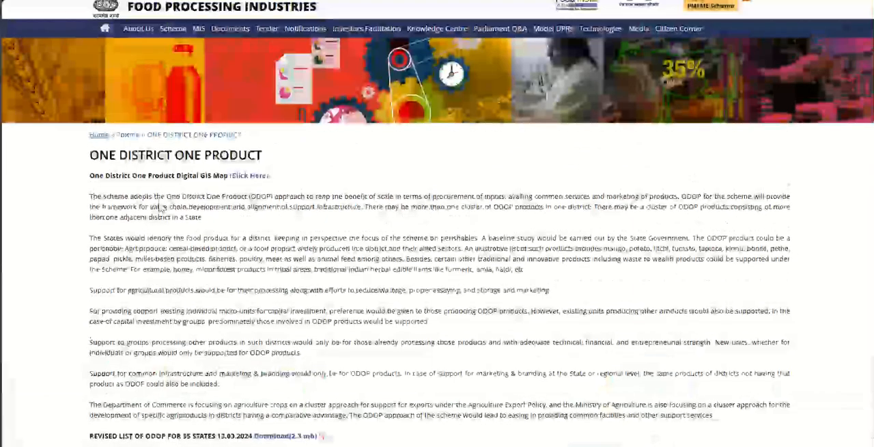
{"action": "scroll", "coordinate": [164, 198], "scroll_direction": "down", "scroll_amount": 2}
{"action": "scroll", "coordinate": [205, 197], "scroll_direction": "up", "scroll_amount": 3}
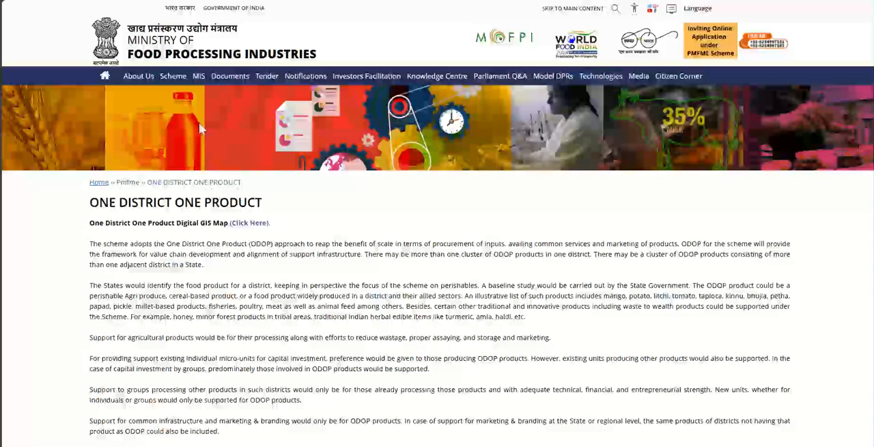
{"action": "scroll", "coordinate": [205, 198], "scroll_direction": "down", "scroll_amount": 5}
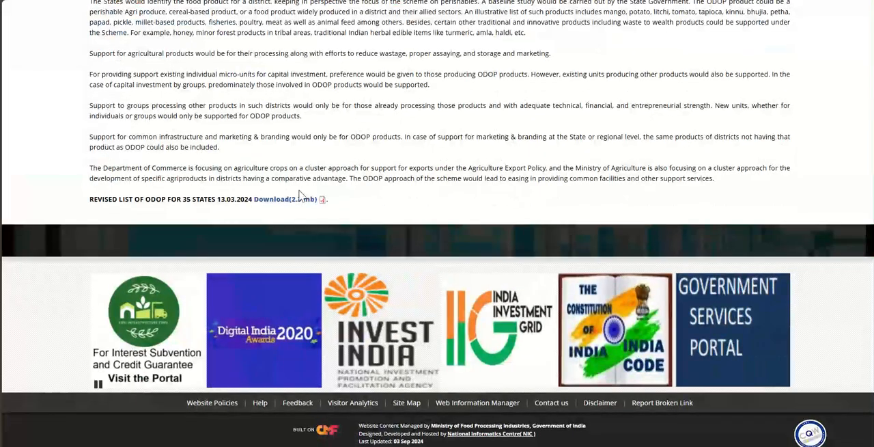
{"action": "scroll", "coordinate": [205, 199], "scroll_direction": "up", "scroll_amount": 5}
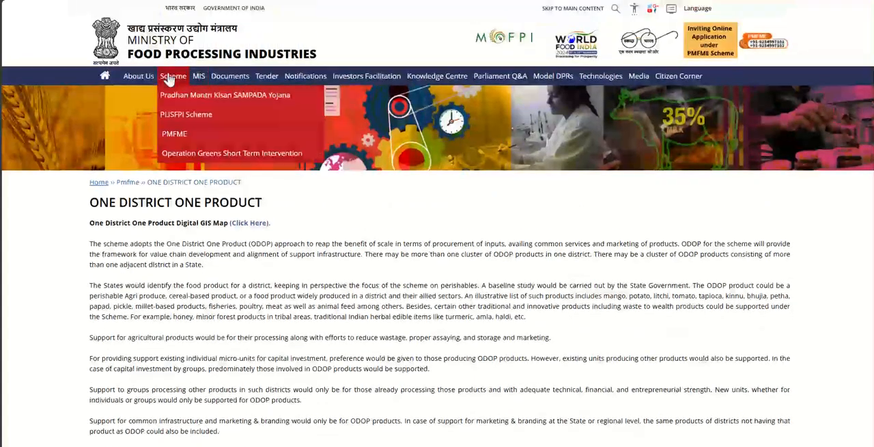
{"action": "mouse_move", "coordinate": [263, 80]}
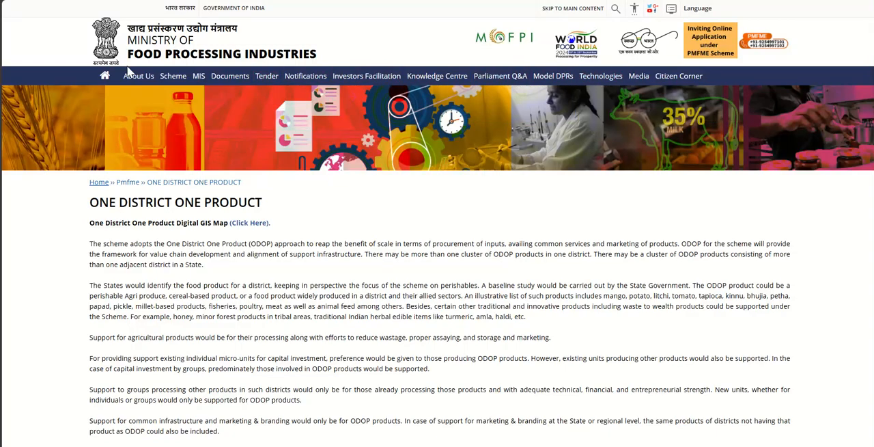
- Return to ChatGPT and insert "I want a website which can search all the product" before the existing phrase in the message box
{"action": "mouse_move", "coordinate": [2, 53]}
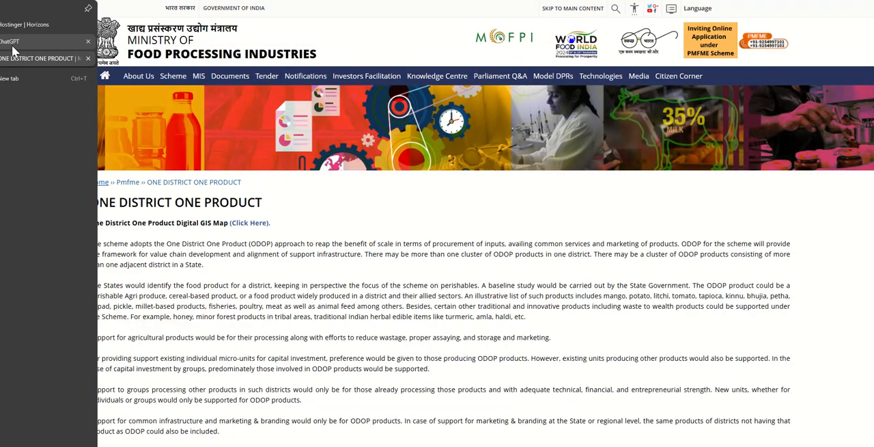
{"action": "left_click", "coordinate": [10, 41]}
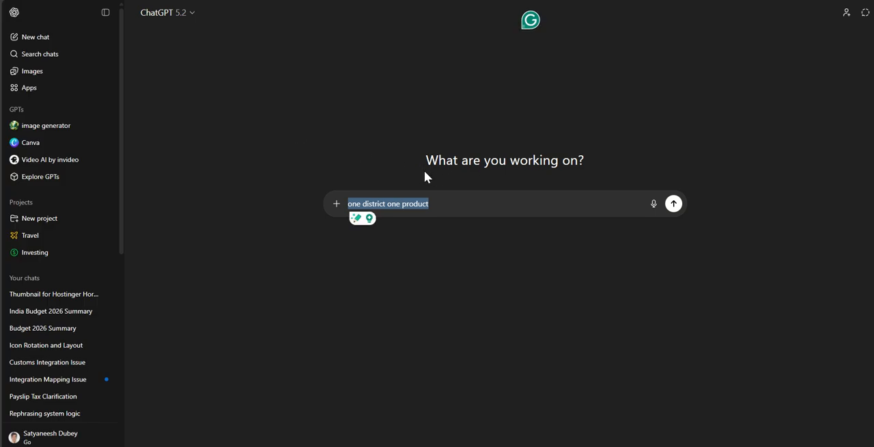
{"action": "left_click", "coordinate": [444, 203]}
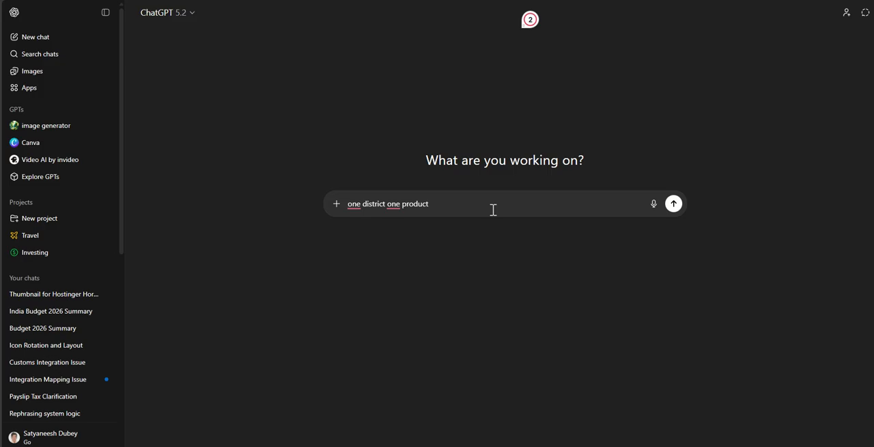
{"action": "key", "text": "Home"}
{"action": "type", "text": "I want a"}
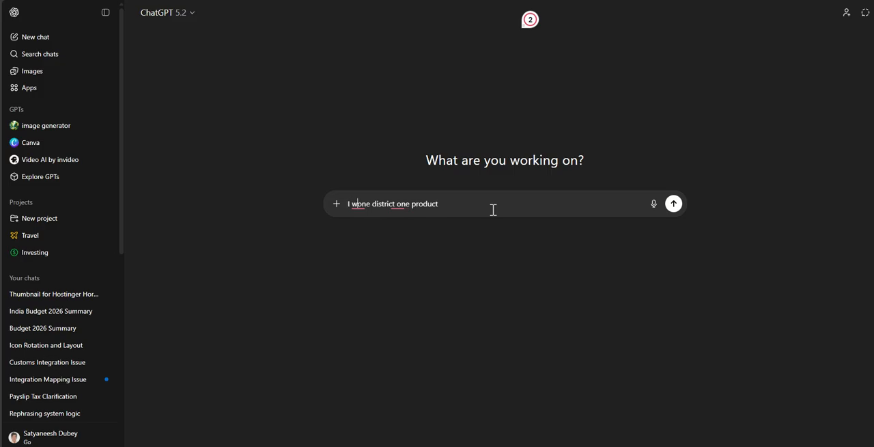
{"action": "type", "text": " webs"}
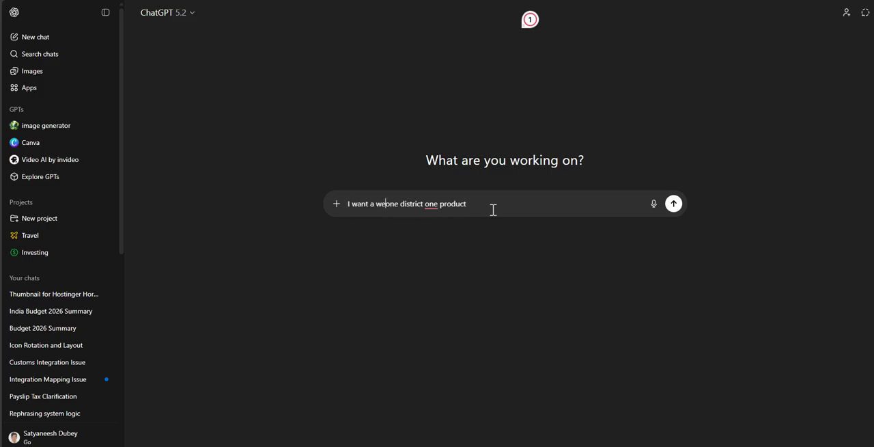
{"action": "type", "text": "ite whic"}
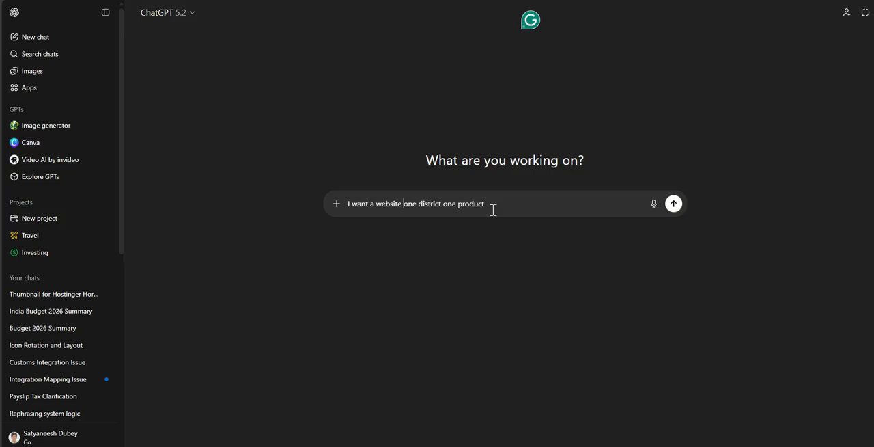
{"action": "type", "text": "h"}
{"action": "key", "text": "BackSpace"}
{"action": "type", "text": "ch "}
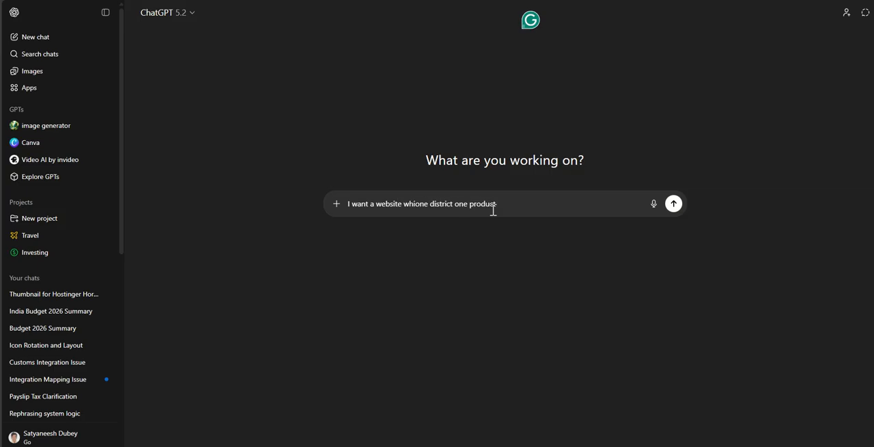
{"action": "type", "text": "can search "}
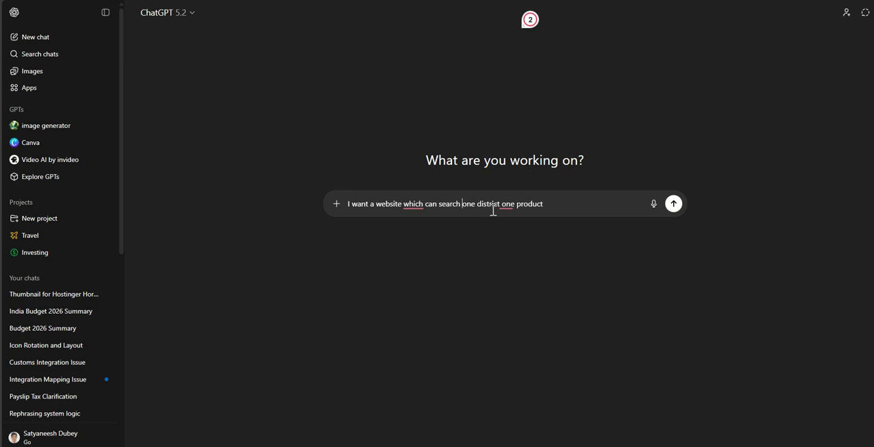
{"action": "type", "text": "all the "}
{"action": "type", "text": "product"}
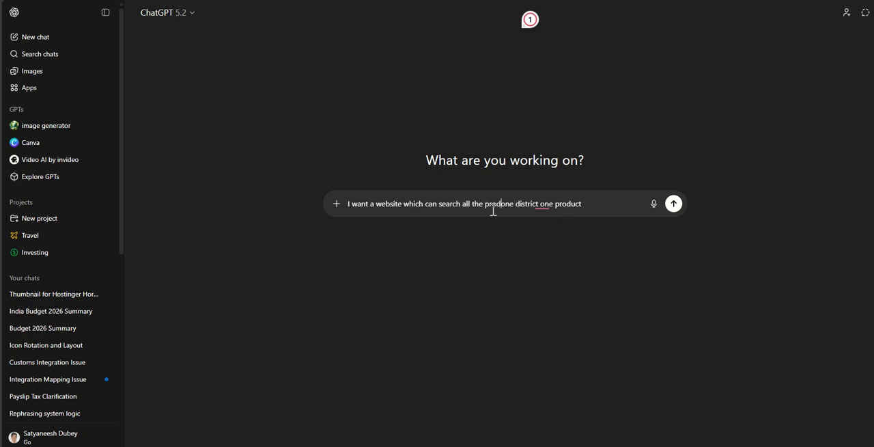
{"action": "type", "text": " for"}
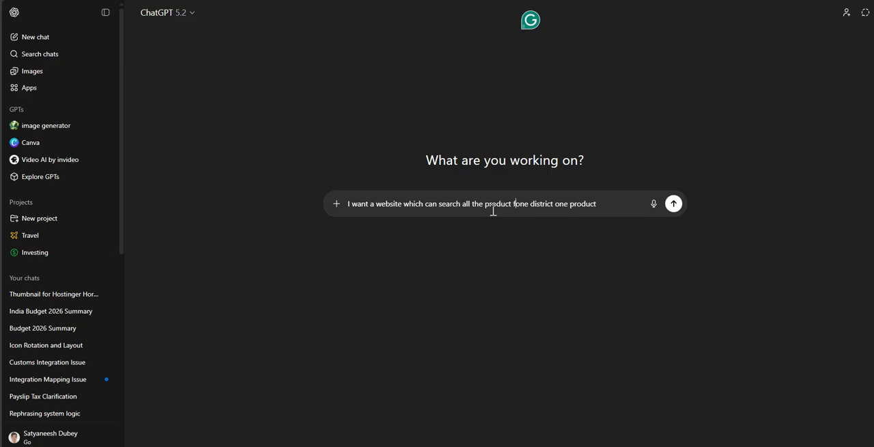
- Insert "for a distict from" before "one district one product" in the message
{"action": "key", "text": "BackSpace"}
{"action": "key", "text": "BackSpace"}
{"action": "key", "text": "BackSpace"}
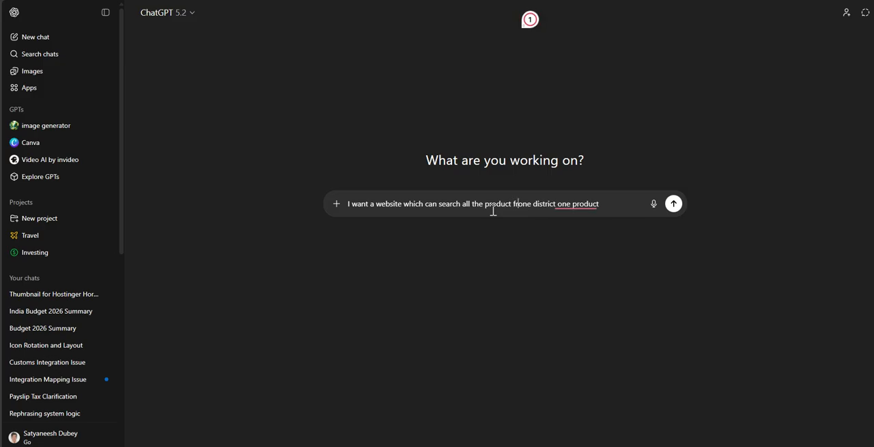
{"action": "type", "text": "rom ao"}
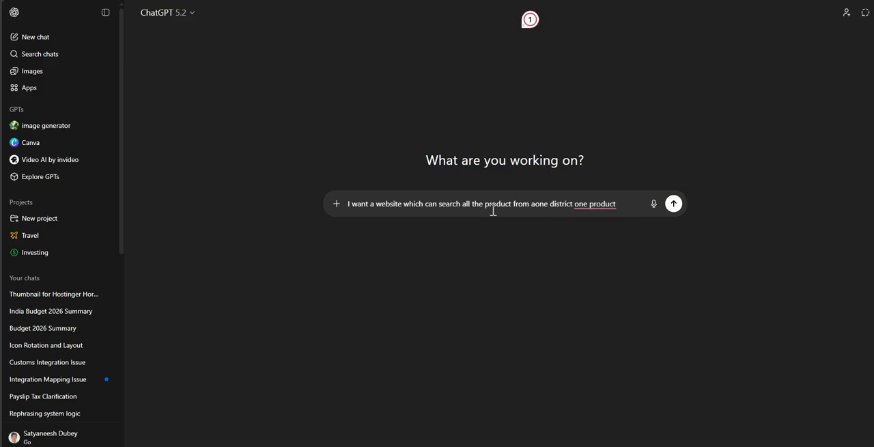
{"action": "key", "text": "BackSpace"}
{"action": "key", "text": "BackSpace"}
{"action": "key", "text": "BackSpace"}
{"action": "key", "text": "BackSpace"}
{"action": "key", "text": "BackSpace"}
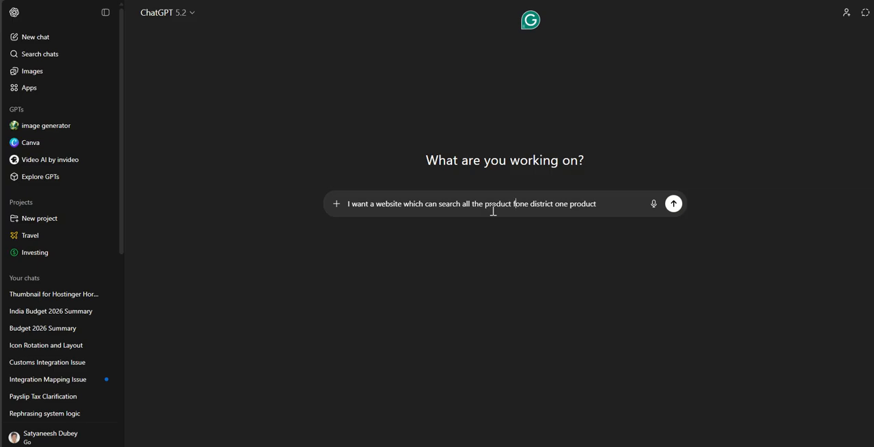
{"action": "type", "text": "o"}
{"action": "type", "text": "r a "}
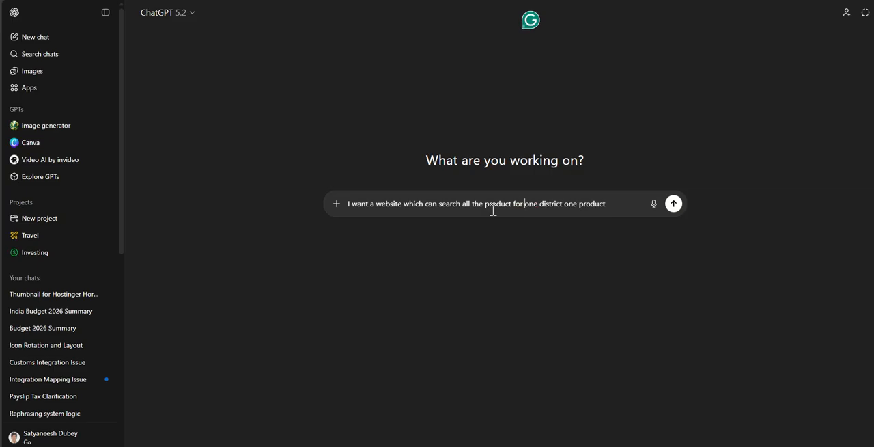
{"action": "type", "text": "dif"}
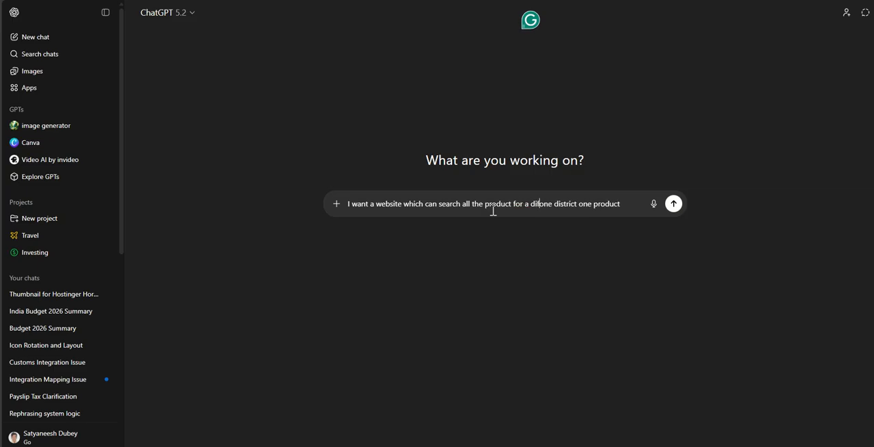
{"action": "key", "text": "BackSpace"}
{"action": "type", "text": "stict"}
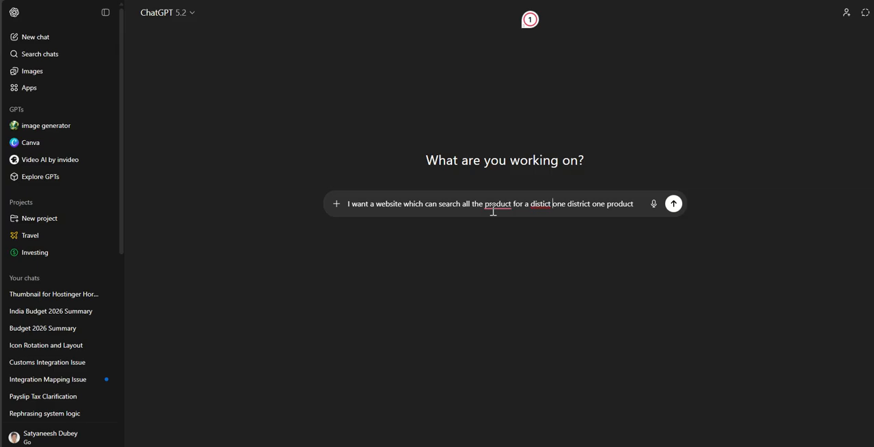
{"action": "type", "text": " fr"}
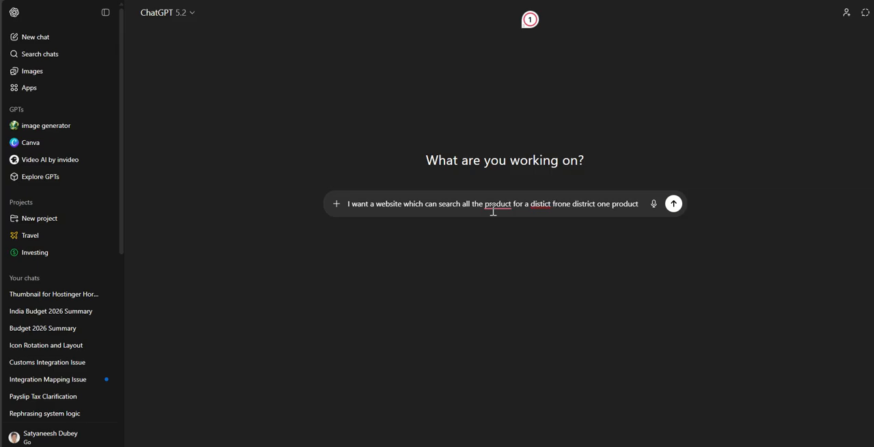
{"action": "type", "text": "om o"}
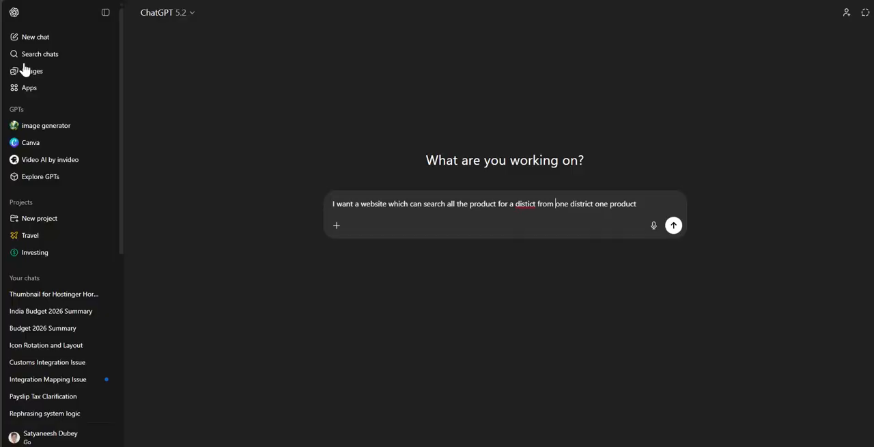
{"action": "left_click", "coordinate": [649, 203]}
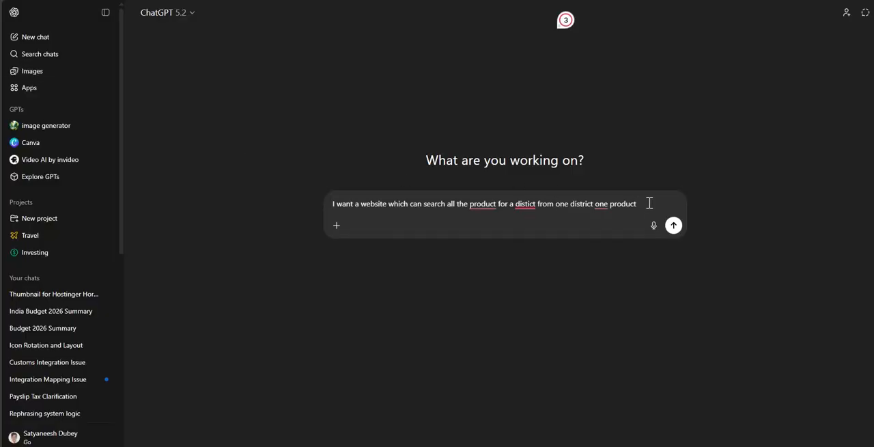
{"action": "type", "text": "https://www.mofpi.gov.in/en/pmfme/one-district-one-product"}
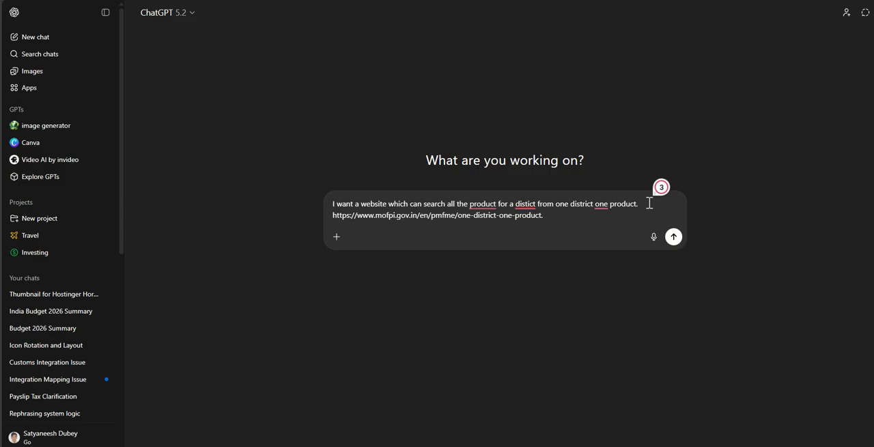
{"action": "type", "text": ". Can you please help me to"}
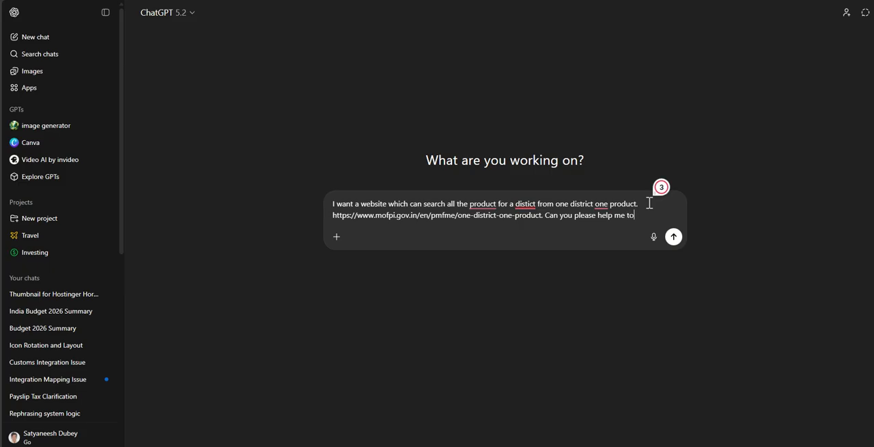
{"action": "type", "text": " create "}
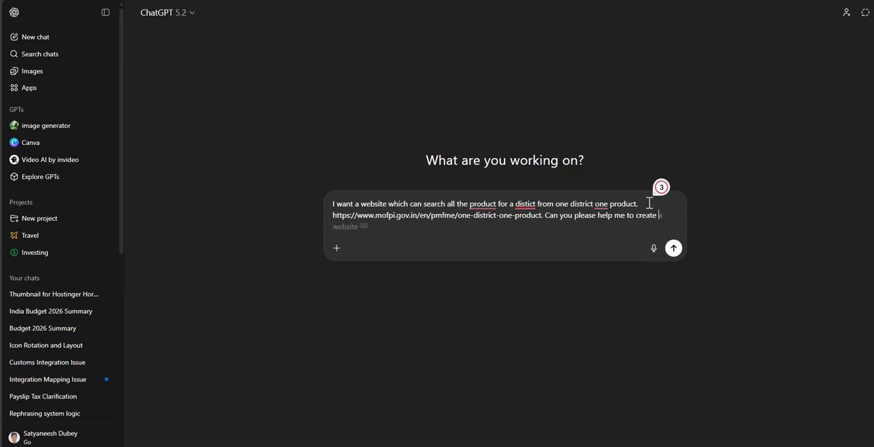
{"action": "type", "text": "a prompt"}
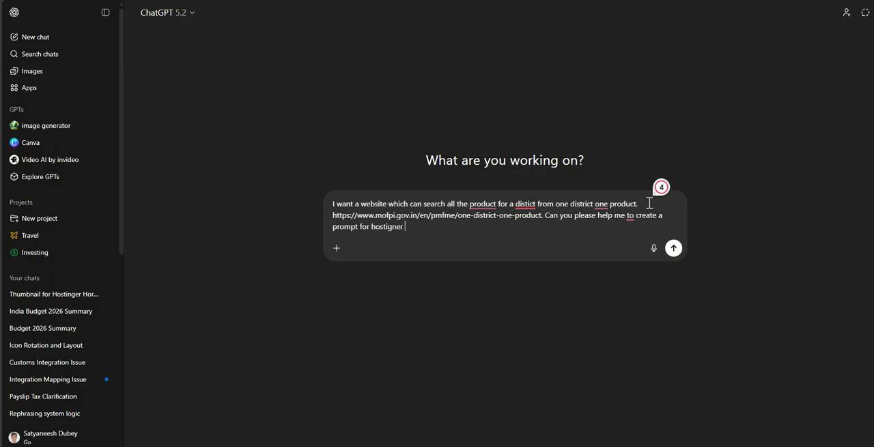
{"action": "type", "text": "for hostigner horizen"}
- Continue the message with "Which help me to create a website where the user is require to enter district value"
{"action": "type", "text": "Which help me to cr"}
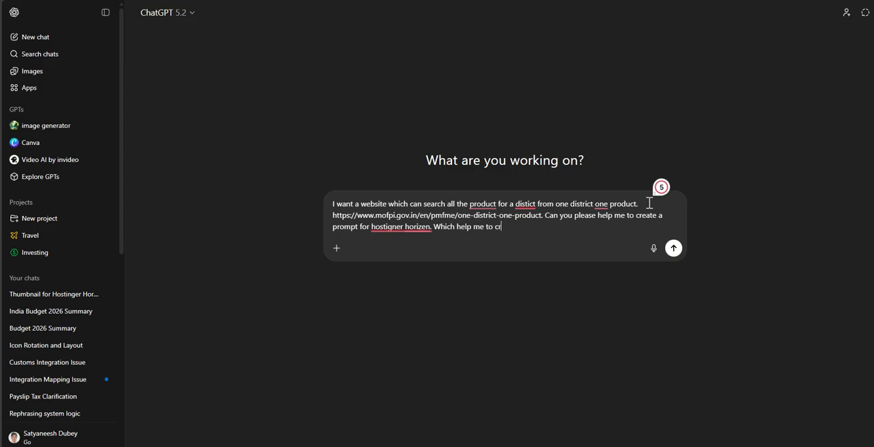
{"action": "type", "text": "eate a website where the"}
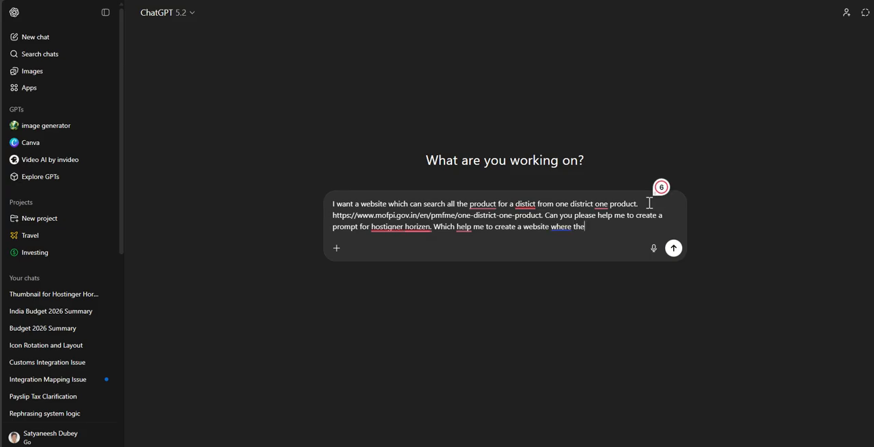
{"action": "type", "text": " user is require to en"}
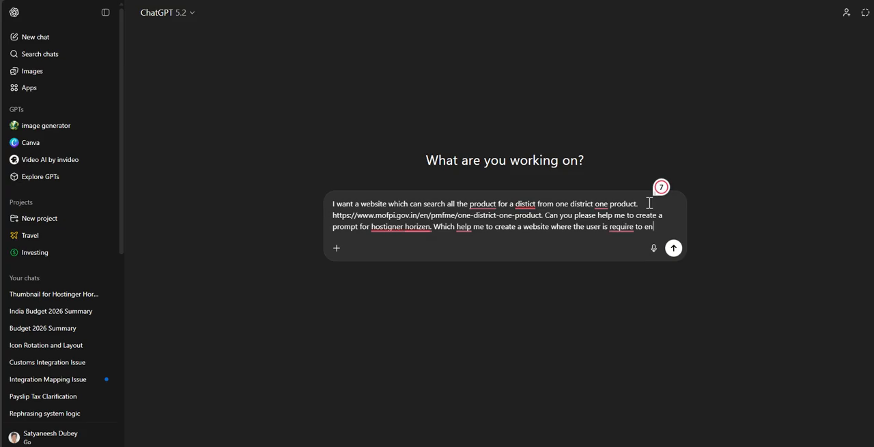
{"action": "type", "text": "ter district value"}
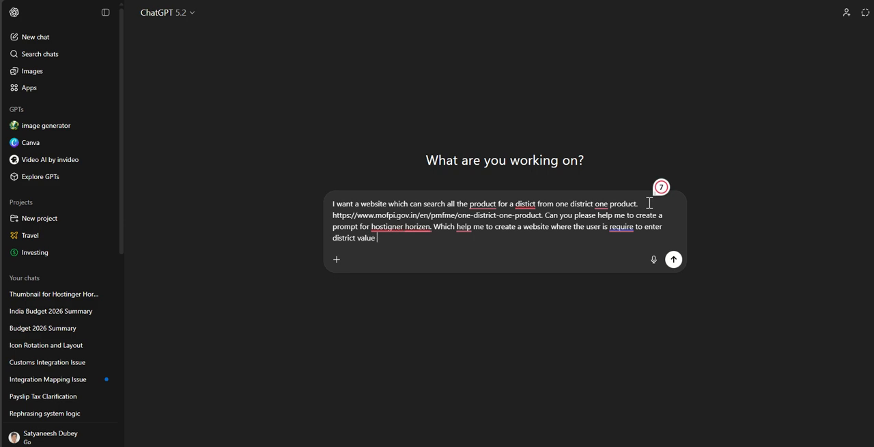
- Add "& with the help of same value website can give all the list of product which is popular" to the message
{"action": "type", "text": "ch help of same value"}
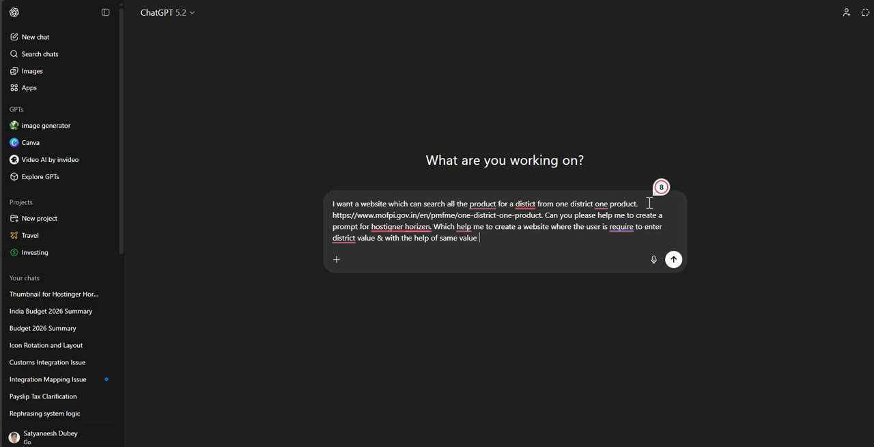
{"action": "type", "text": " website can give all the p"}
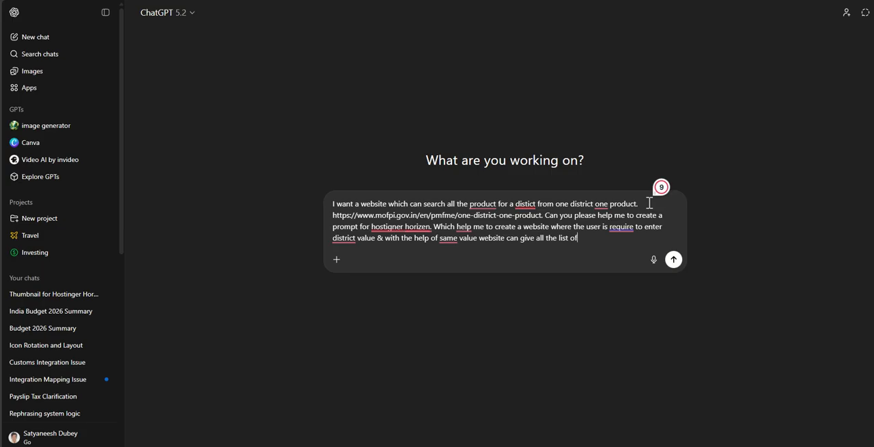
{"action": "type", "text": "ist of product which is popular"}
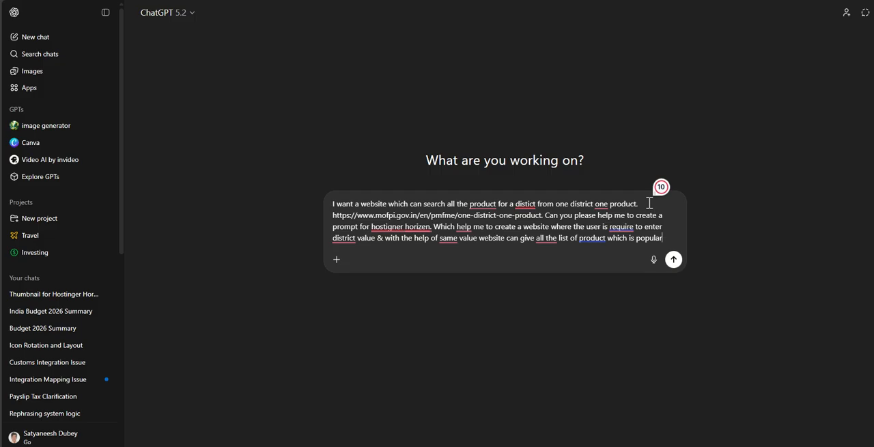
- Finish the message with ", unique & very good for export." and send it to ChatGPT
{"action": "type", "text": ", uniq"}
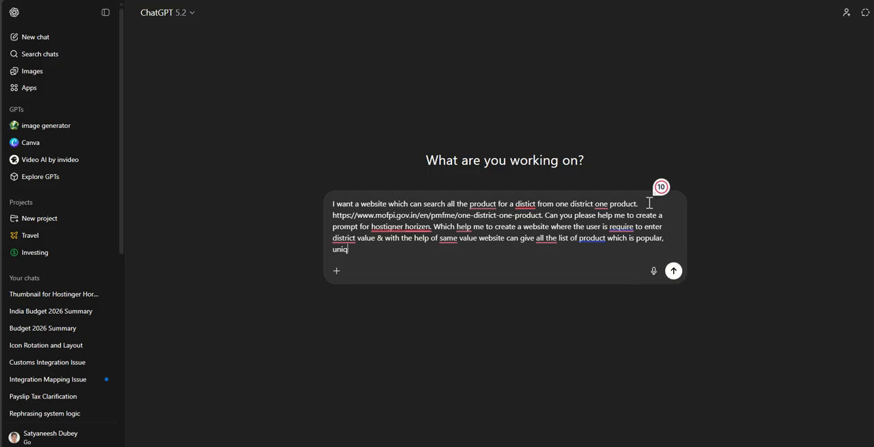
{"action": "type", "text": "ue &"}
{"action": "type", "text": " eve"}
{"action": "key", "text": "BackSpace"}
{"action": "key", "text": "BackSpace"}
{"action": "key", "text": "BackSpace"}
{"action": "type", "text": "very good for export."}
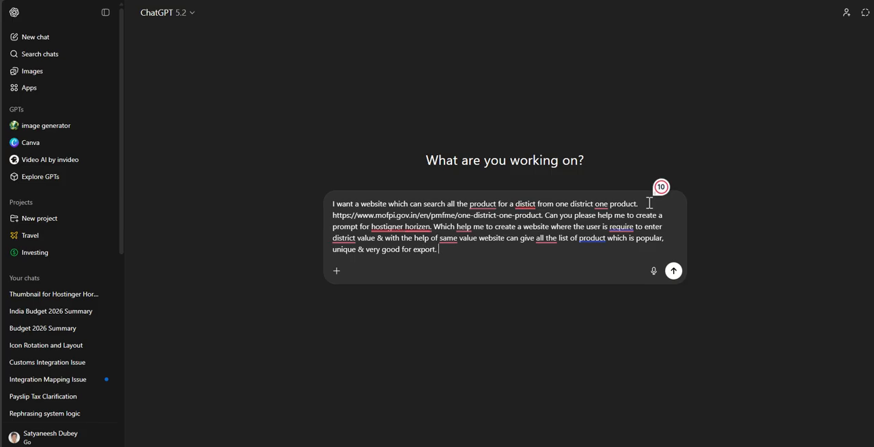
{"action": "key", "text": "Return"}
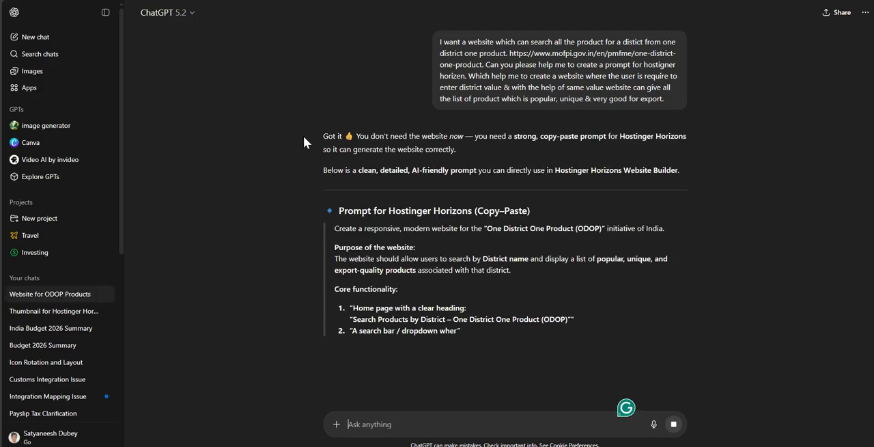
- Read through the generated Hostinger Horizons prompt, including its functionality, data, pages, design and goal sections
{"action": "scroll", "coordinate": [234, 138], "scroll_direction": "down", "scroll_amount": 2}
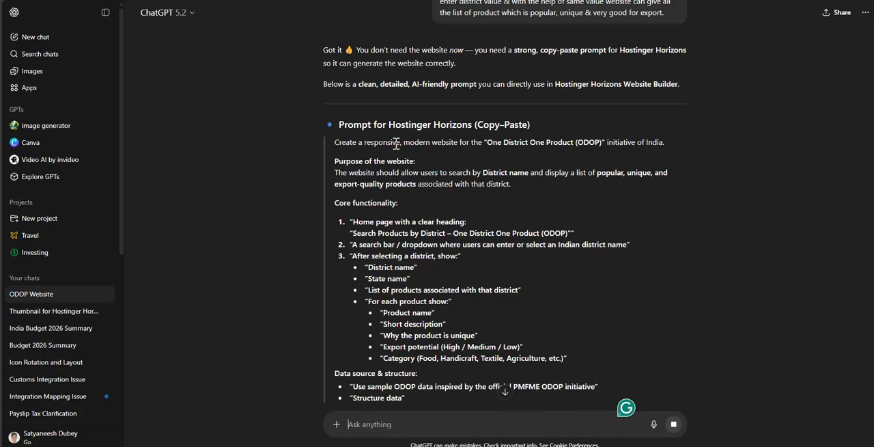
{"action": "scroll", "coordinate": [393, 135], "scroll_direction": "down", "scroll_amount": 3}
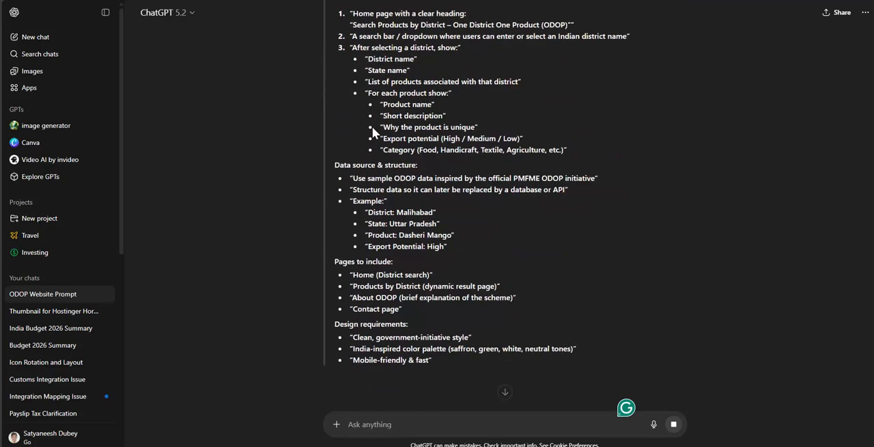
{"action": "scroll", "coordinate": [372, 127], "scroll_direction": "down", "scroll_amount": 3}
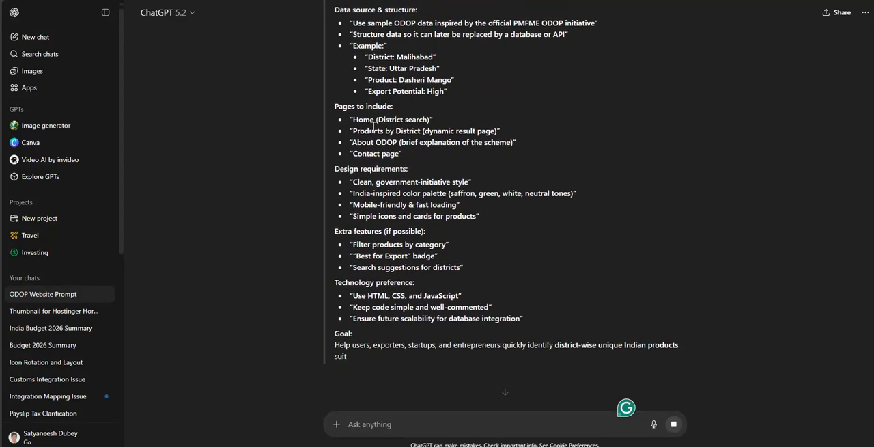
{"action": "scroll", "coordinate": [373, 126], "scroll_direction": "down", "scroll_amount": 3}
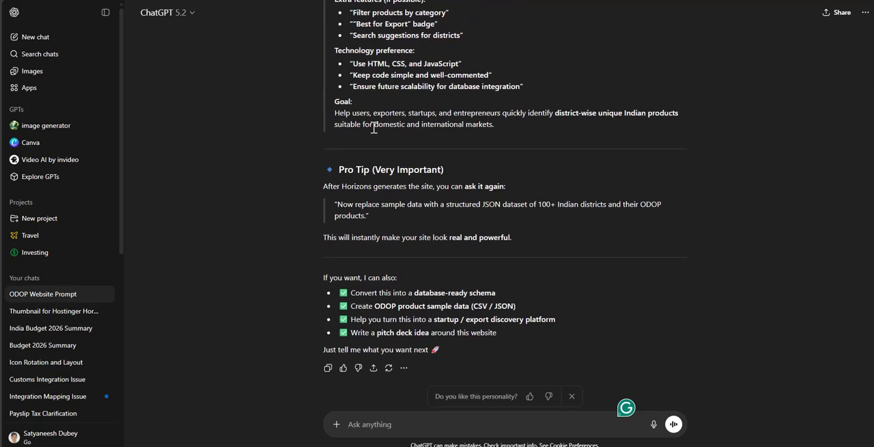
{"action": "scroll", "coordinate": [388, 147], "scroll_direction": "up", "scroll_amount": 15}
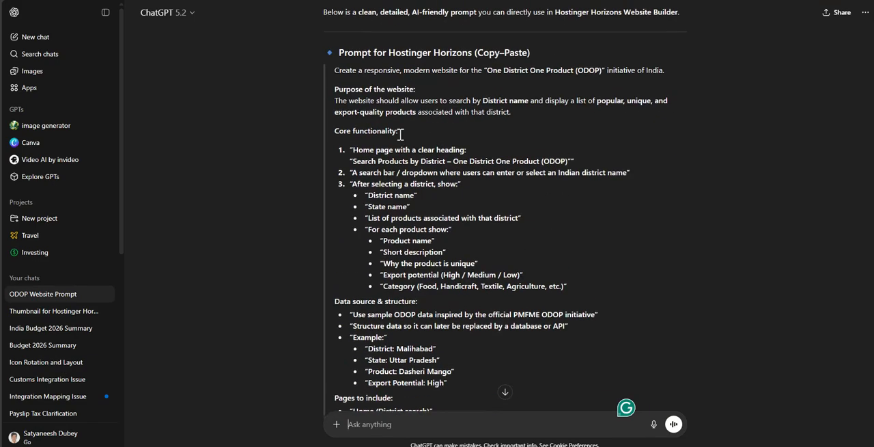
{"action": "scroll", "coordinate": [383, 144], "scroll_direction": "down", "scroll_amount": 1}
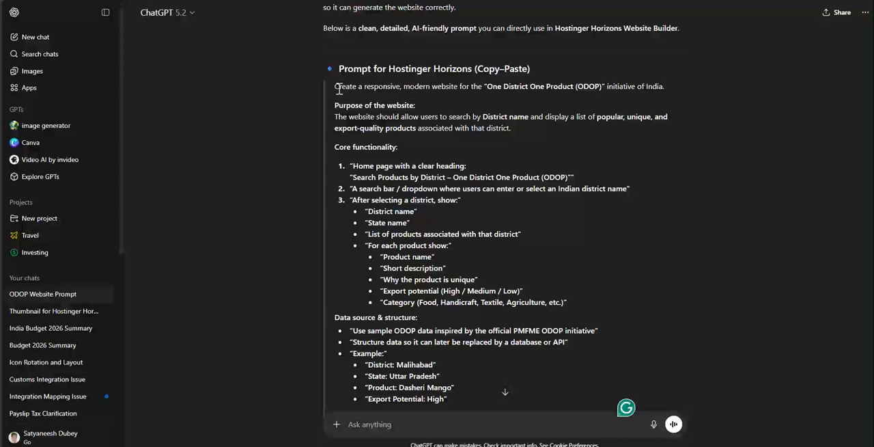
- Select the response from "Create a responsive, modern website" through its closing suggestions and copy the text
{"action": "left_click_drag", "start_coordinate": [335, 87], "coordinate": [433, 443]}
{"action": "scroll", "coordinate": [422, 363], "scroll_direction": "down", "scroll_amount": 2}
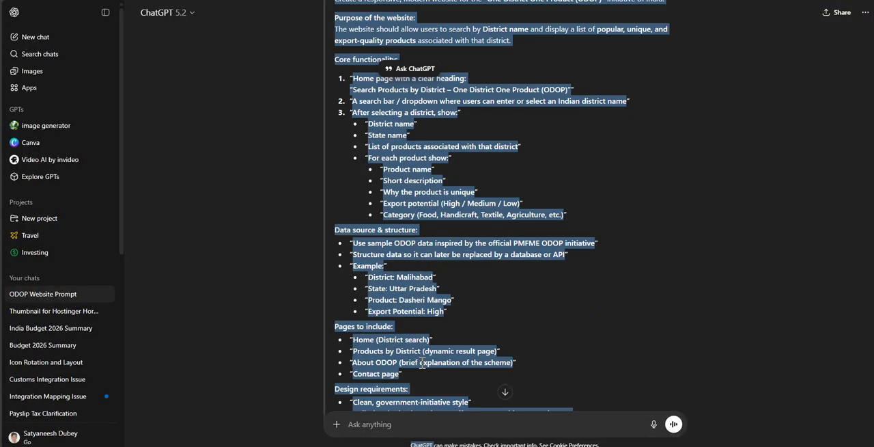
{"action": "scroll", "coordinate": [422, 364], "scroll_direction": "down", "scroll_amount": 3}
{"action": "scroll", "coordinate": [434, 273], "scroll_direction": "down", "scroll_amount": 5}
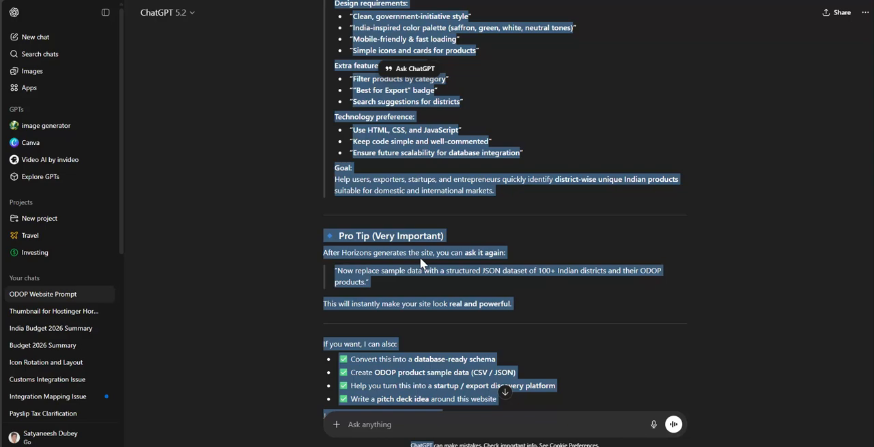
{"action": "scroll", "coordinate": [420, 261], "scroll_direction": "up", "scroll_amount": 1}
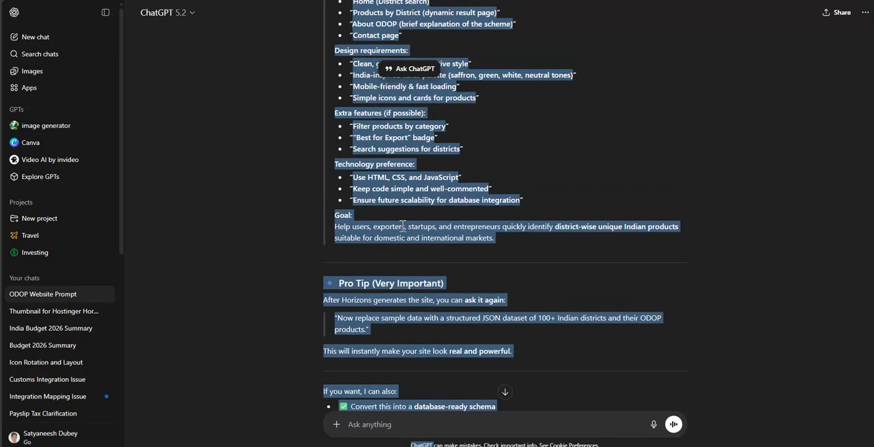
{"action": "right_click", "coordinate": [403, 226]}
{"action": "left_click", "coordinate": [410, 235]}
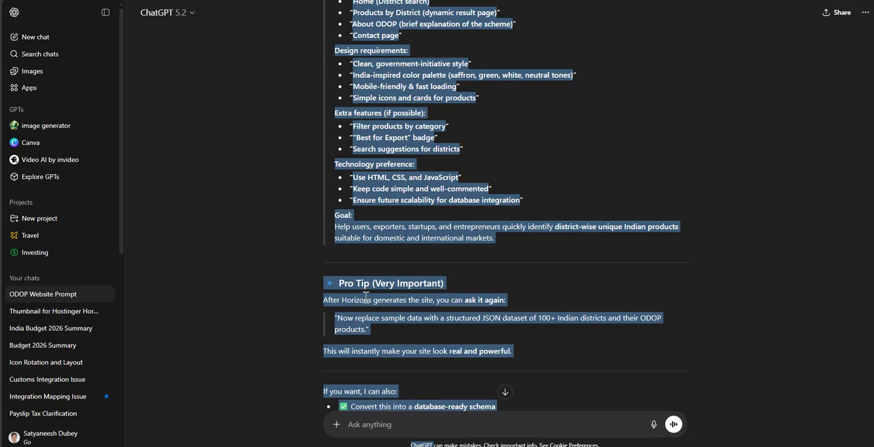
{"action": "scroll", "coordinate": [381, 268], "scroll_direction": "up", "scroll_amount": 3}
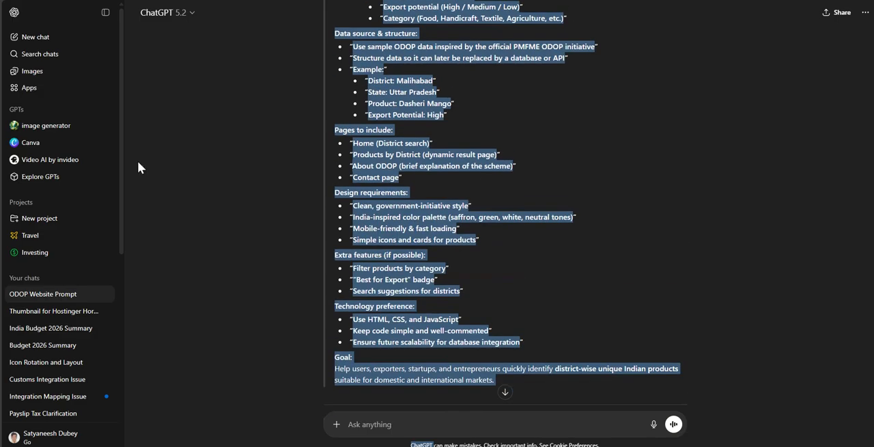
- Switch to Hostinger Horizons and try to paste the copied prompt into the website creation box
{"action": "mouse_move", "coordinate": [2, 59]}
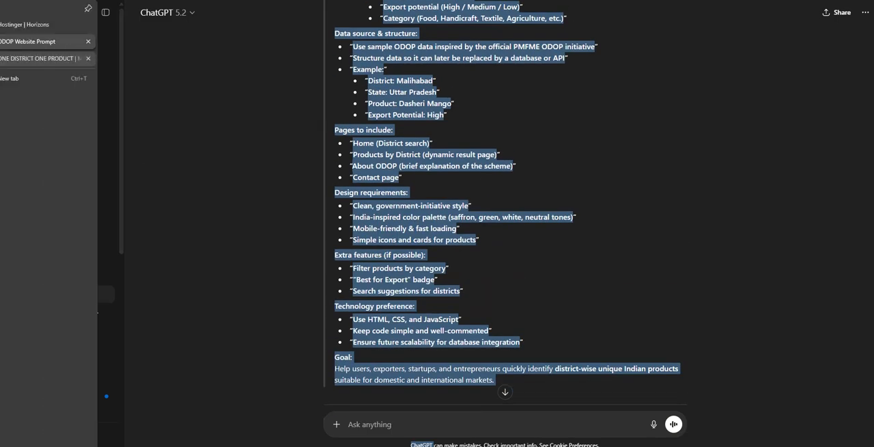
{"action": "left_click", "coordinate": [28, 24]}
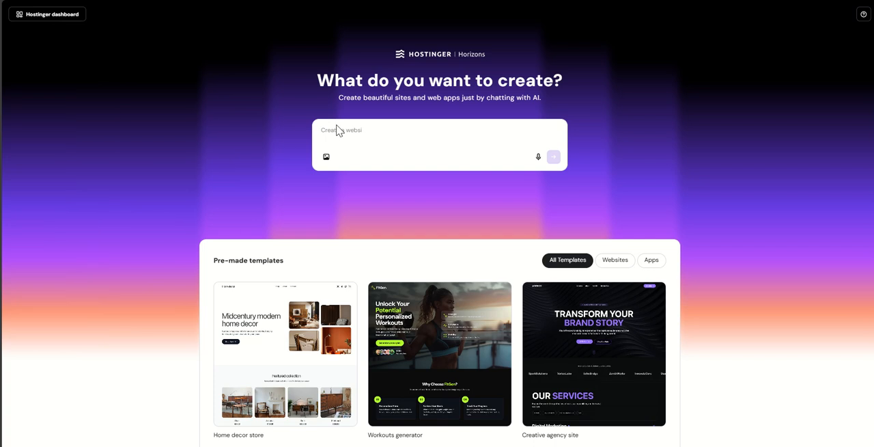
{"action": "key", "text": "ctrl+v"}
{"action": "left_click_drag", "start_coordinate": [353, 134], "coordinate": [296, 135]}
{"action": "key", "text": "ctrl+v"}
{"action": "left_click", "coordinate": [1, 43]}
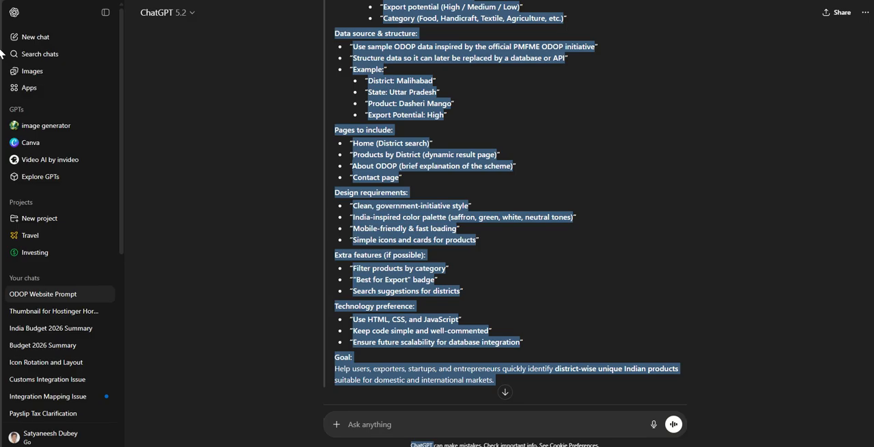
- In ChatGPT, reselect the Horizons prompt from "Create a responsive, modern website" through the end of its Goal section and copy it
{"action": "left_click", "coordinate": [373, 203]}
{"action": "scroll", "coordinate": [366, 146], "scroll_direction": "up", "scroll_amount": 4}
{"action": "scroll", "coordinate": [352, 165], "scroll_direction": "up", "scroll_amount": 3}
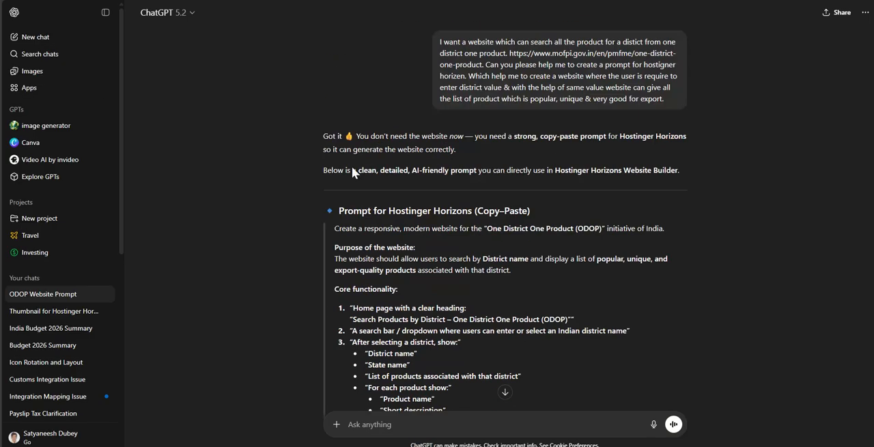
{"action": "scroll", "coordinate": [352, 166], "scroll_direction": "down", "scroll_amount": 1}
{"action": "left_click_drag", "start_coordinate": [334, 180], "coordinate": [452, 369]}
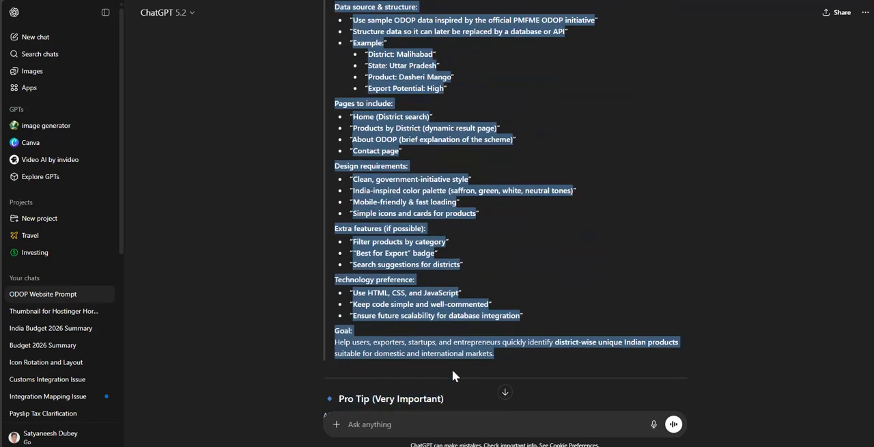
{"action": "right_click", "coordinate": [498, 350]}
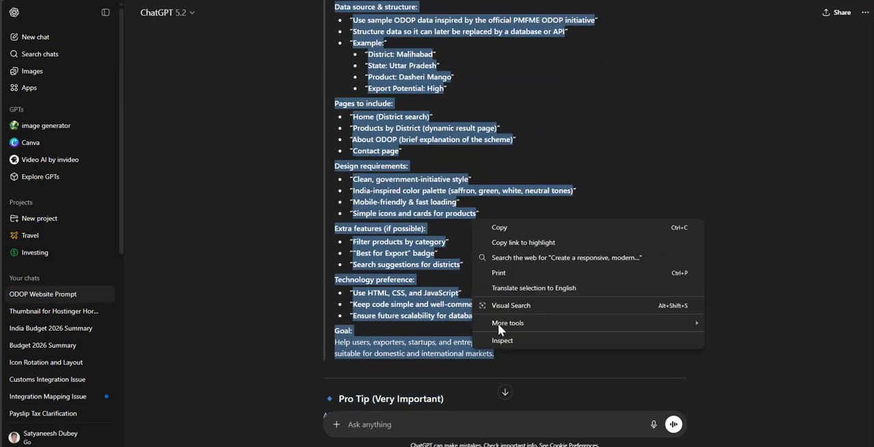
{"action": "left_click", "coordinate": [505, 220]}
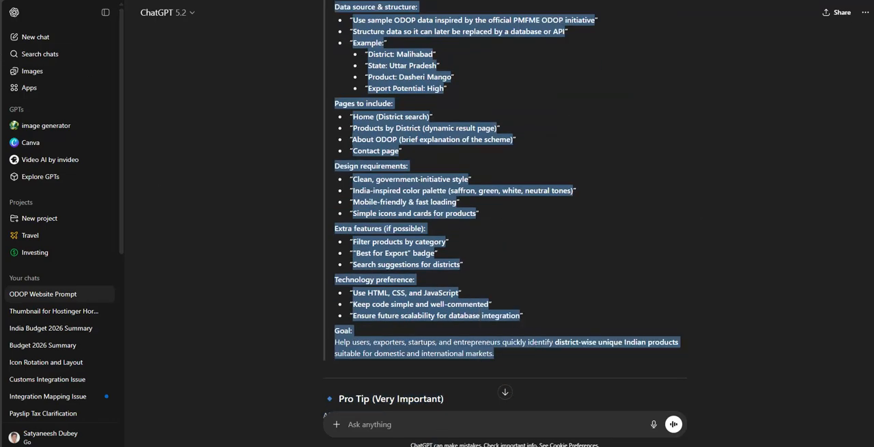
- In Hostinger Horizons, replace the text "ChatGPT" in the creation box with the copied prompt and submit it
{"action": "mouse_move", "coordinate": [2, 41]}
{"action": "left_click", "coordinate": [41, 24]}
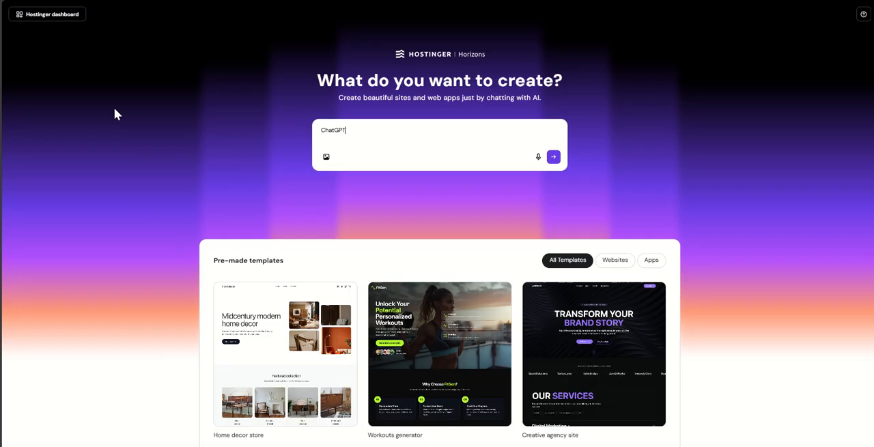
{"action": "double_click", "coordinate": [344, 129]}
{"action": "key", "text": "ctrl+v"}
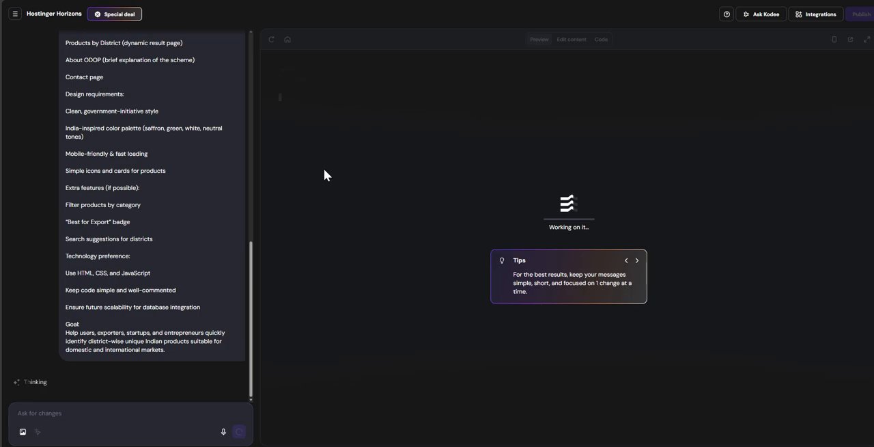
- Review the submitted prompt in the Horizons chat and read the clarifying questions on design style and search experience
{"action": "scroll", "coordinate": [166, 179], "scroll_direction": "up", "scroll_amount": 10}
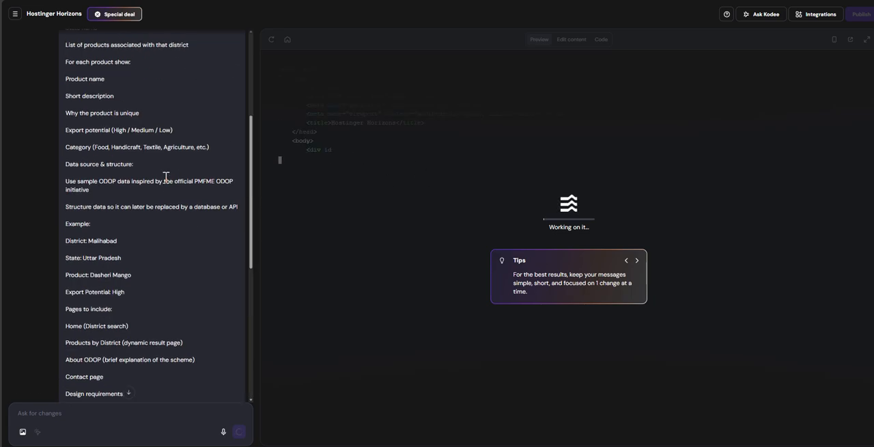
{"action": "scroll", "coordinate": [204, 157], "scroll_direction": "down", "scroll_amount": 1}
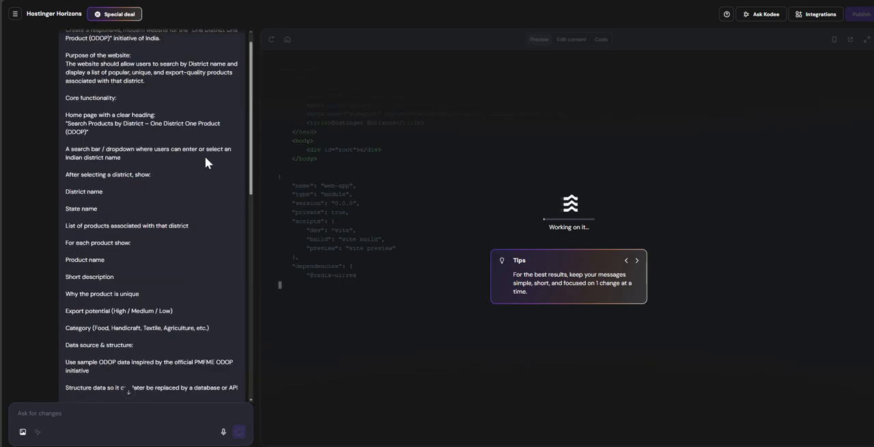
{"action": "scroll", "coordinate": [205, 156], "scroll_direction": "up", "scroll_amount": 1}
{"action": "scroll", "coordinate": [181, 143], "scroll_direction": "down", "scroll_amount": 3}
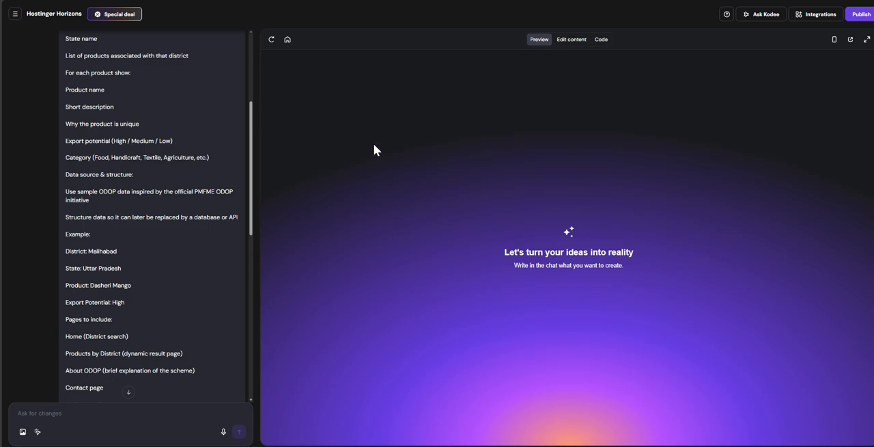
{"action": "double_click", "coordinate": [546, 266]}
{"action": "scroll", "coordinate": [219, 277], "scroll_direction": "down", "scroll_amount": 10}
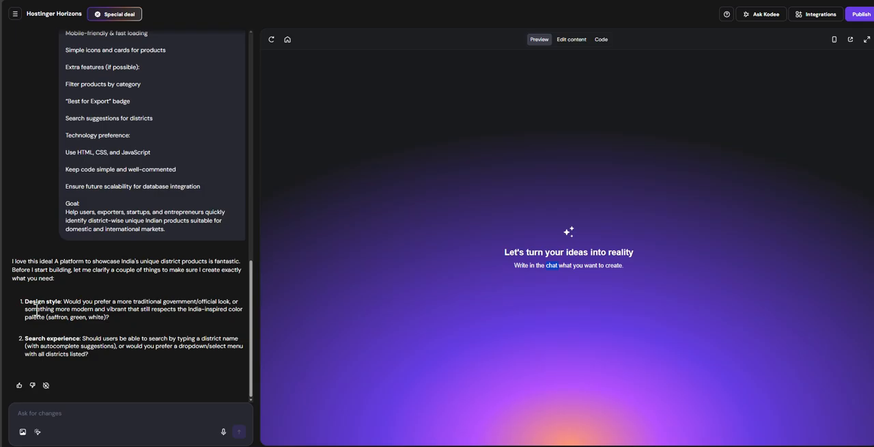
{"action": "left_click_drag", "start_coordinate": [27, 308], "coordinate": [177, 311]}
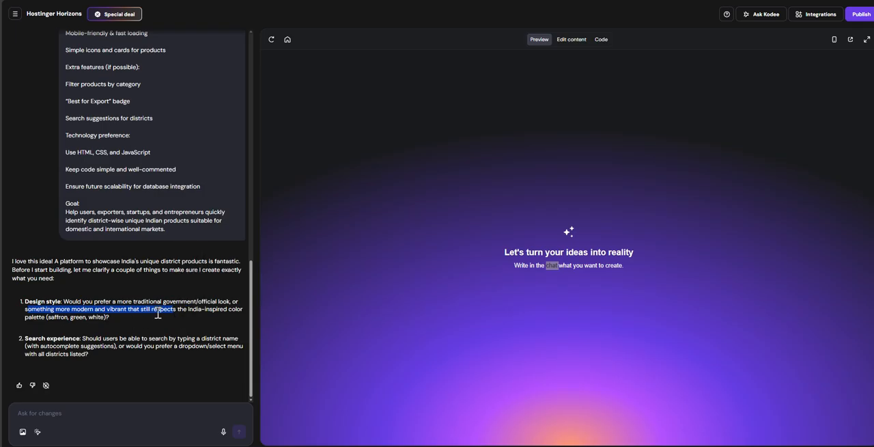
{"action": "left_click", "coordinate": [161, 330]}
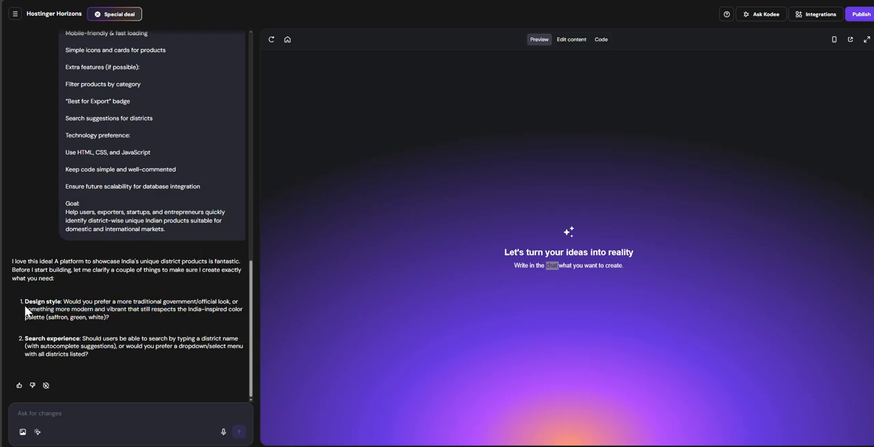
- Answer the clarifying questions with "something more modern and vibrant, dropdown search", copying the style wording from the first question, and send it
{"action": "left_click_drag", "start_coordinate": [25, 306], "coordinate": [125, 310]}
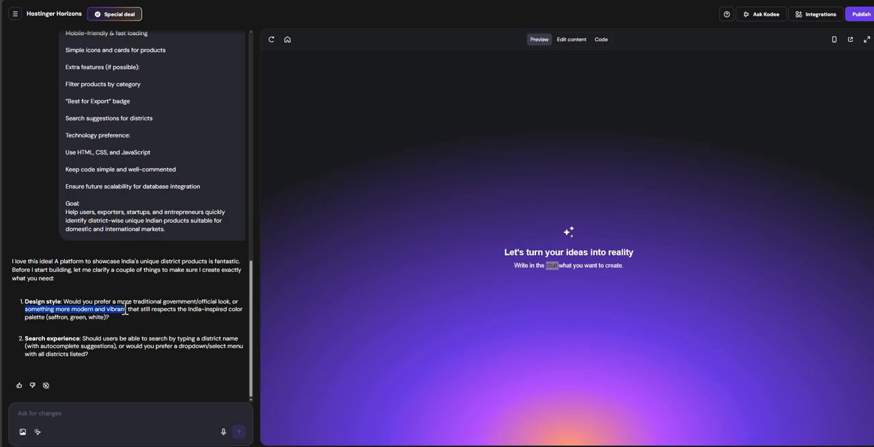
{"action": "key", "text": "ctrl+c"}
{"action": "left_click", "coordinate": [62, 415]}
{"action": "key", "text": "ctrl+v"}
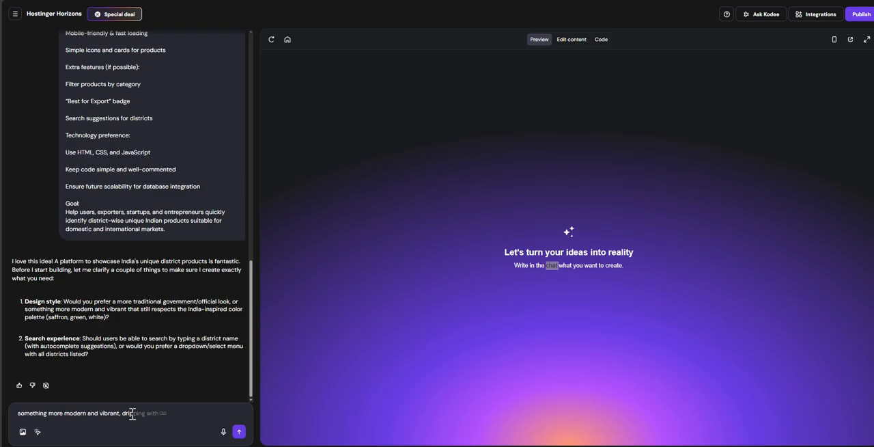
{"action": "key", "text": "BackSpace"}
{"action": "key", "text": "Return"}
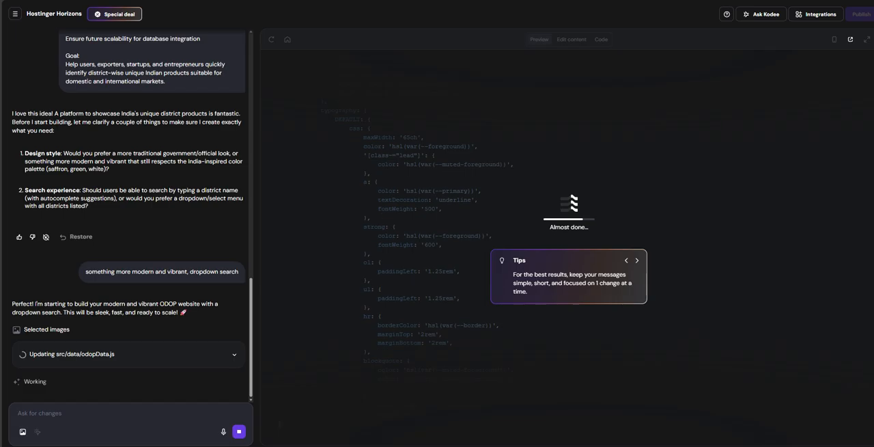
- Switch to the ODOP Website Prompt chat in ChatGPT and send "would please add prompt for search from the PDF"
{"action": "left_click", "coordinate": [27, 39]}
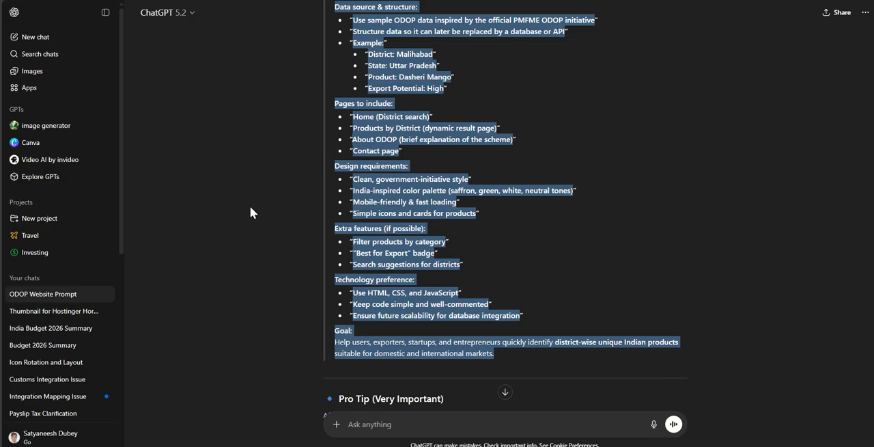
{"action": "scroll", "coordinate": [406, 223], "scroll_direction": "up", "scroll_amount": 4}
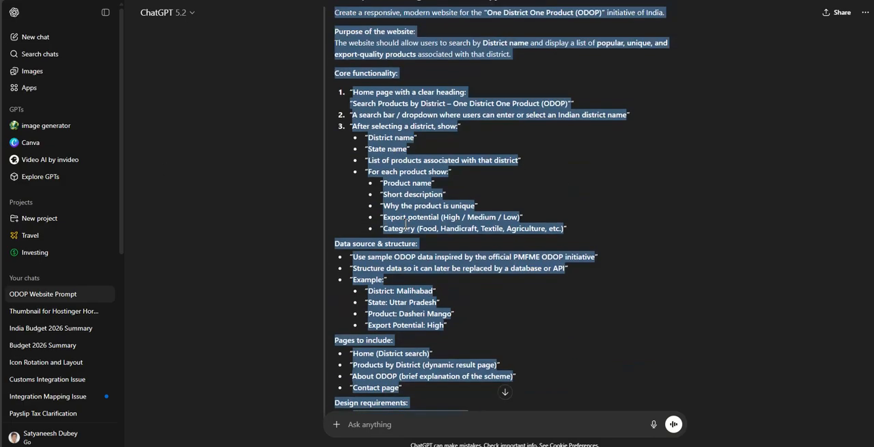
{"action": "scroll", "coordinate": [406, 224], "scroll_direction": "up", "scroll_amount": 3}
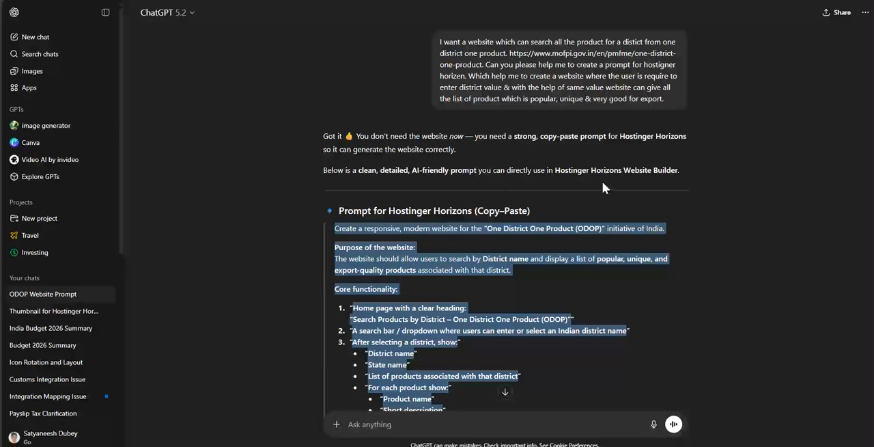
{"action": "scroll", "coordinate": [602, 225], "scroll_direction": "down", "scroll_amount": 12}
{"action": "left_click", "coordinate": [393, 424]}
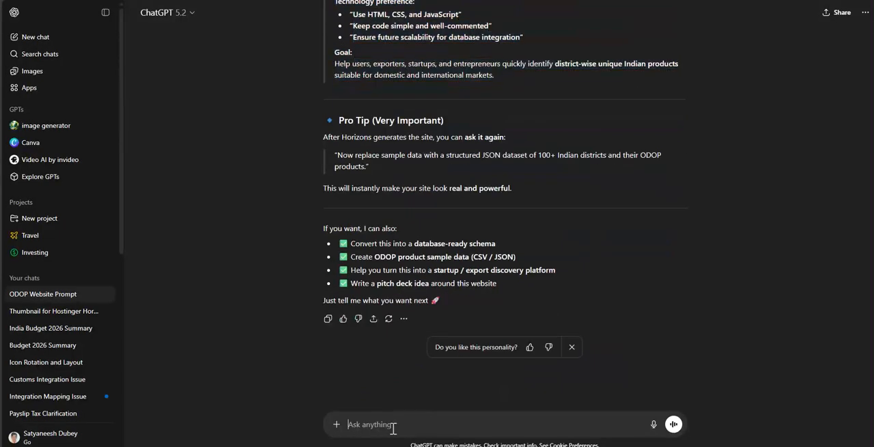
{"action": "type", "text": "woul"}
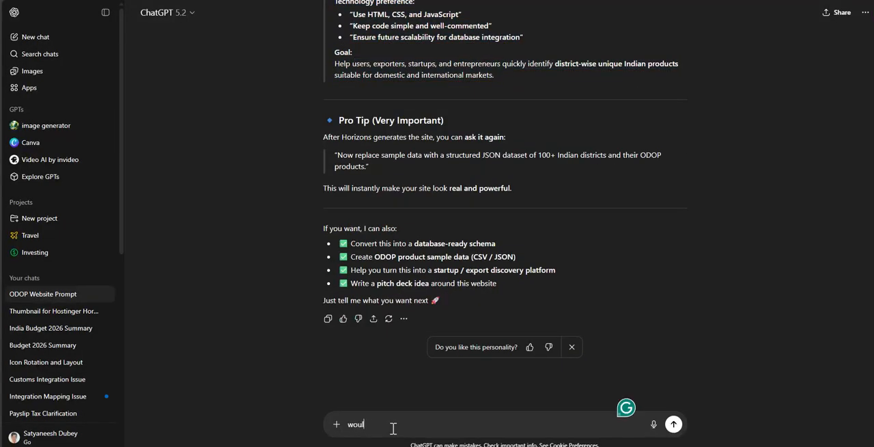
{"action": "type", "text": "d pleas"}
{"action": "type", "text": "e al"}
{"action": "type", "text": "dd pro"}
{"action": "type", "text": "mpt"}
{"action": "type", "text": " for th"}
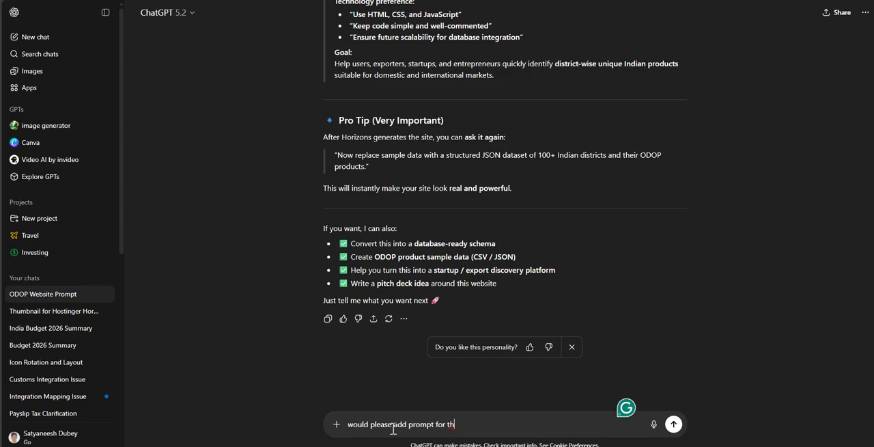
{"action": "key", "text": "BackSpace"}
{"action": "key", "text": "Return"}
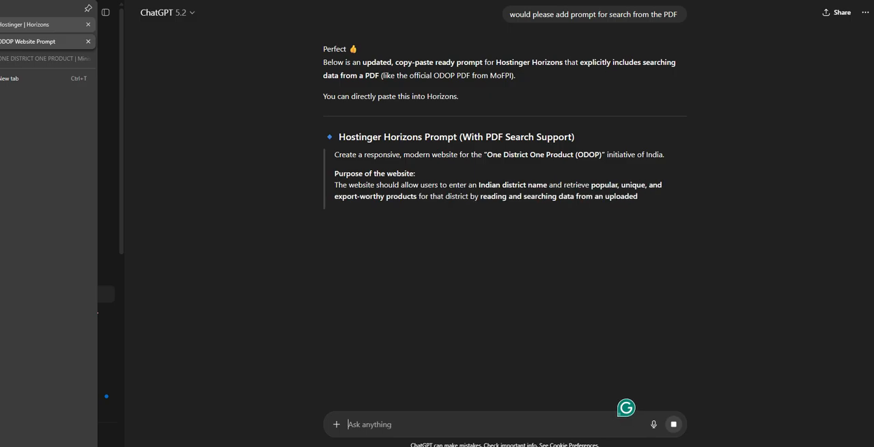
- Switch to Hostinger Horizons and check the progress of the website build
{"action": "left_click", "coordinate": [17, 24]}
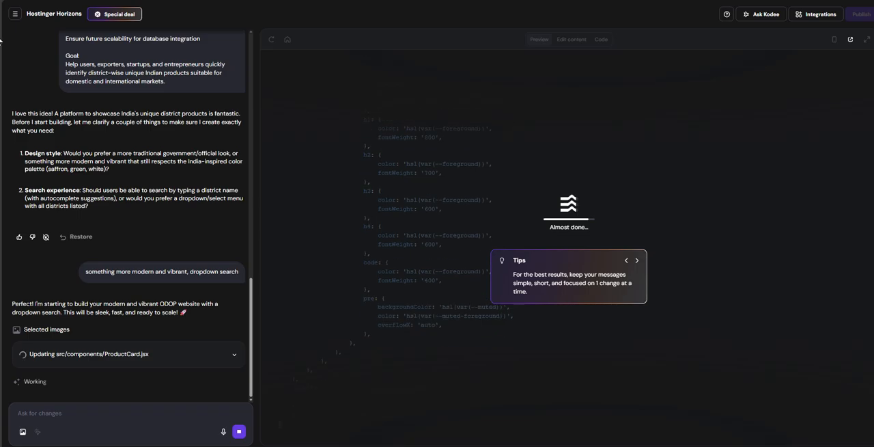
{"action": "mouse_move", "coordinate": [1, 41]}
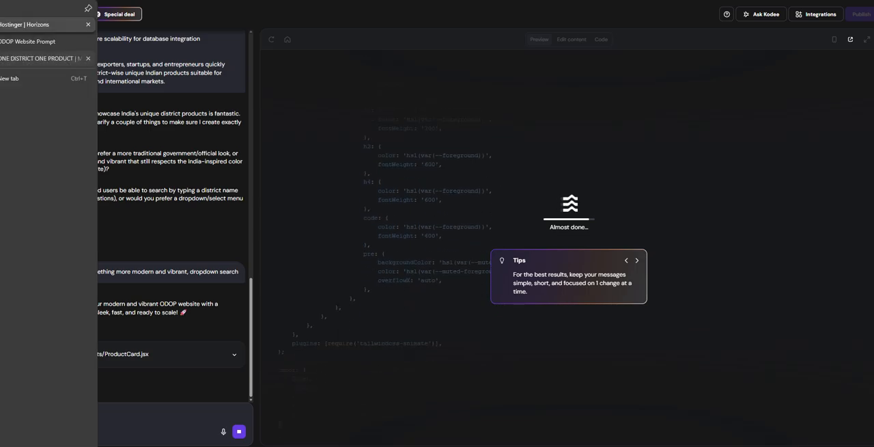
{"action": "left_click", "coordinate": [41, 58]}
- Return to ChatGPT and read through the updated Horizons prompt with PDF search support and its follow-up prompt
{"action": "left_click", "coordinate": [28, 41]}
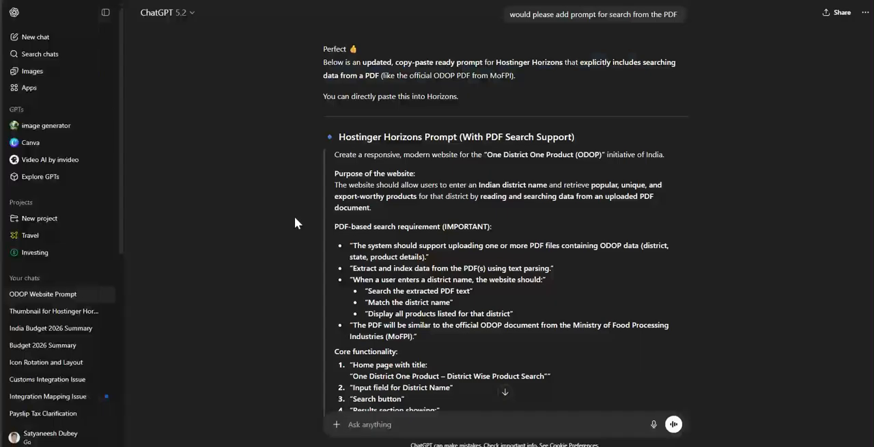
{"action": "scroll", "coordinate": [341, 213], "scroll_direction": "down", "scroll_amount": 3}
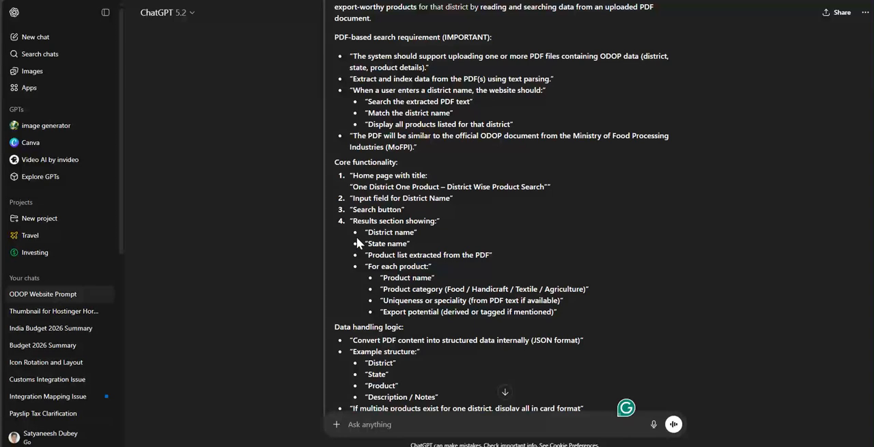
{"action": "scroll", "coordinate": [383, 239], "scroll_direction": "down", "scroll_amount": 1}
{"action": "scroll", "coordinate": [389, 244], "scroll_direction": "down", "scroll_amount": 3}
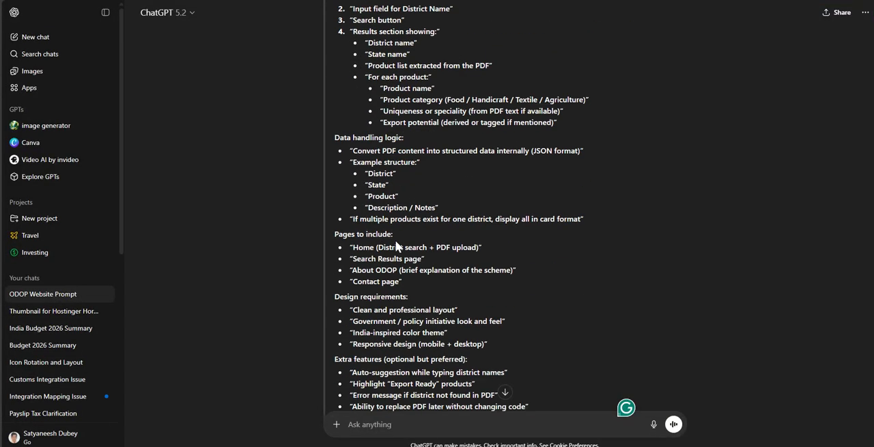
{"action": "scroll", "coordinate": [362, 226], "scroll_direction": "down", "scroll_amount": 2}
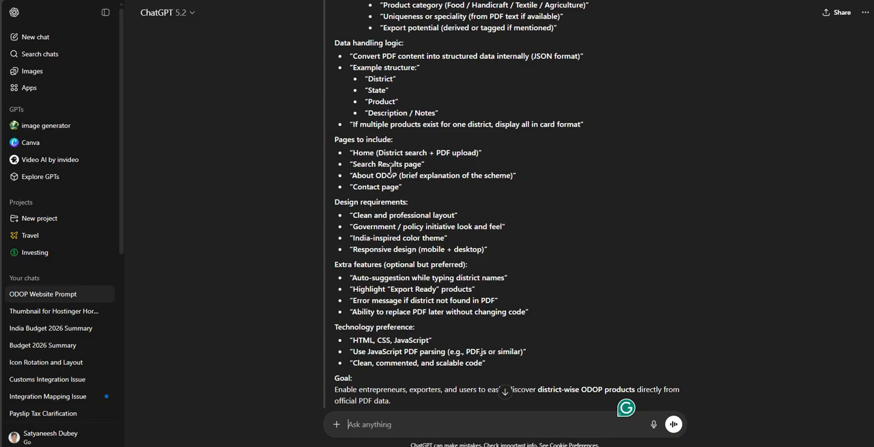
{"action": "scroll", "coordinate": [382, 183], "scroll_direction": "down", "scroll_amount": 2}
{"action": "scroll", "coordinate": [384, 187], "scroll_direction": "down", "scroll_amount": 5}
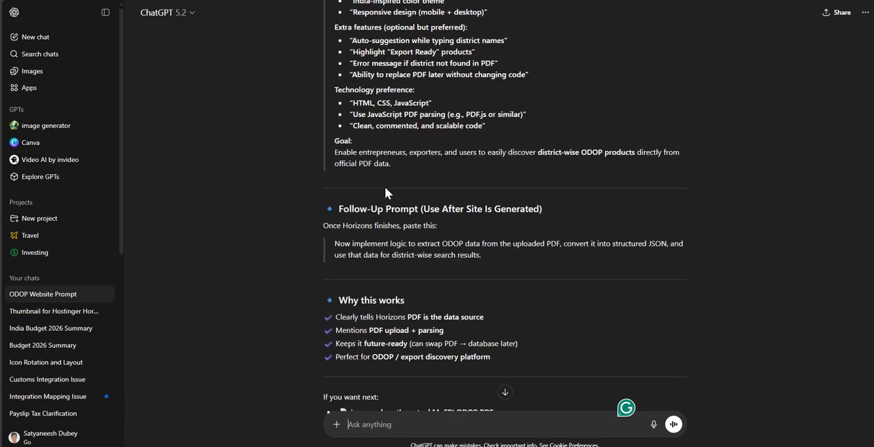
- Switch back to the Hostinger Horizons build and show the next tip on the progress screen
{"action": "mouse_move", "coordinate": [4, 114]}
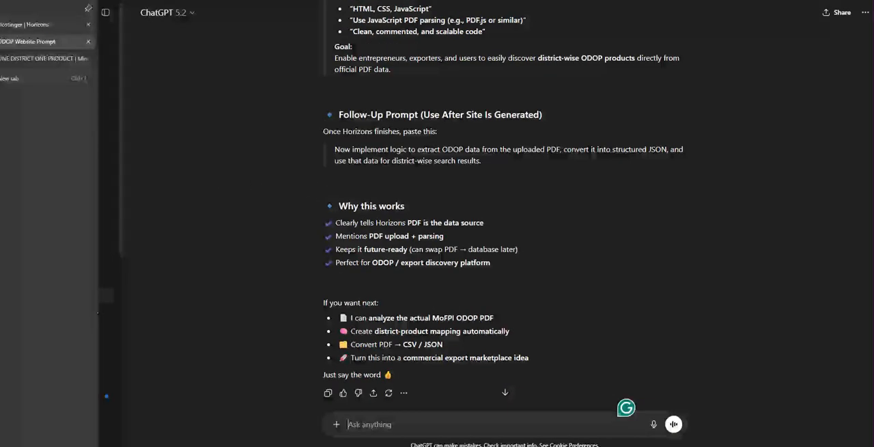
{"action": "left_click", "coordinate": [27, 24]}
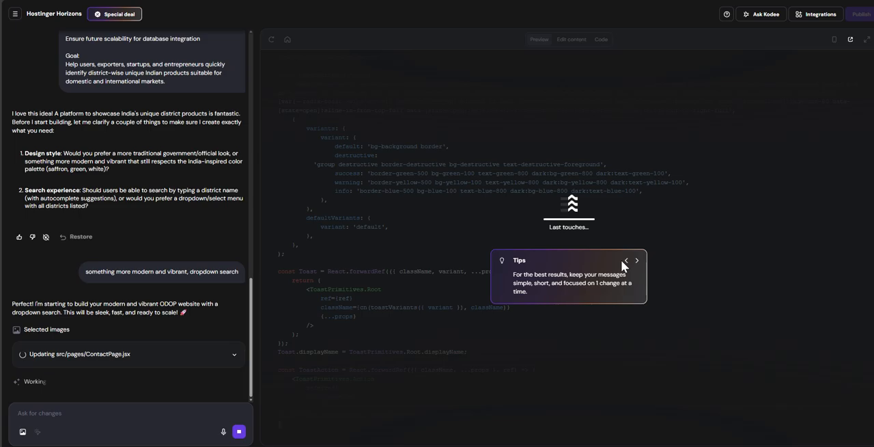
{"action": "left_click", "coordinate": [634, 266]}
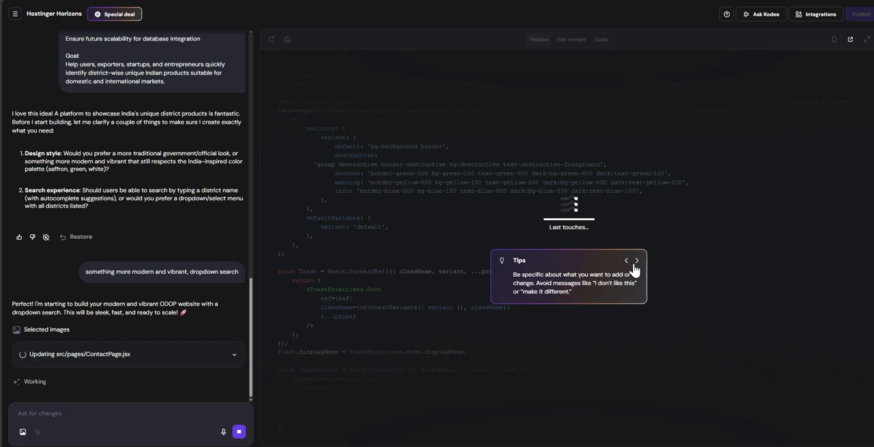
- Wait for the build to finish and examine the generated home page, including its district search list and featured districts
{"action": "left_click", "coordinate": [634, 266]}
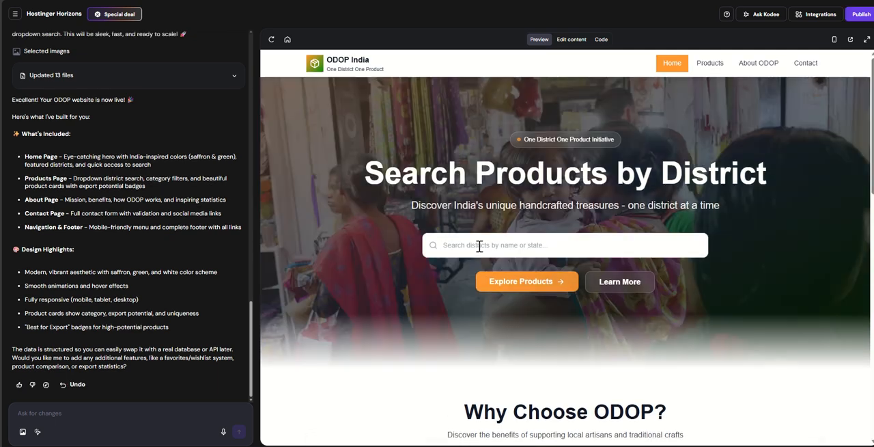
{"action": "left_click", "coordinate": [480, 245]}
{"action": "scroll", "coordinate": [422, 190], "scroll_direction": "down", "scroll_amount": 1}
{"action": "scroll", "coordinate": [422, 190], "scroll_direction": "down", "scroll_amount": 6}
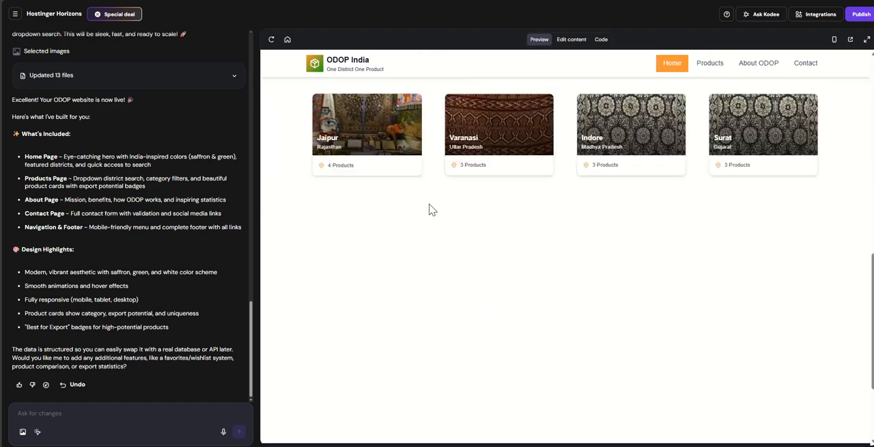
{"action": "scroll", "coordinate": [433, 209], "scroll_direction": "up", "scroll_amount": 4}
{"action": "scroll", "coordinate": [433, 212], "scroll_direction": "down", "scroll_amount": 2}
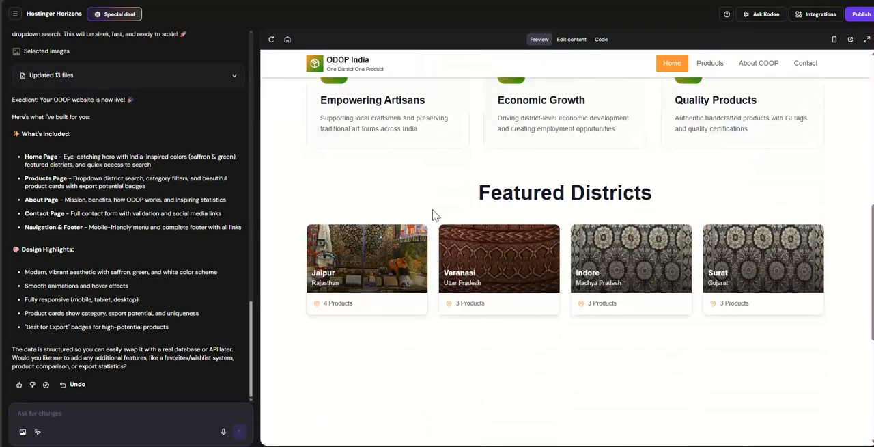
{"action": "scroll", "coordinate": [433, 212], "scroll_direction": "up", "scroll_amount": 4}
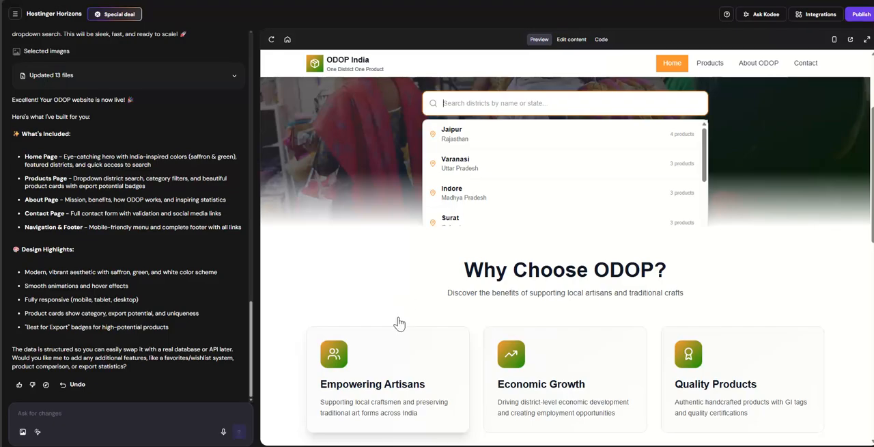
{"action": "scroll", "coordinate": [548, 283], "scroll_direction": "up", "scroll_amount": 3}
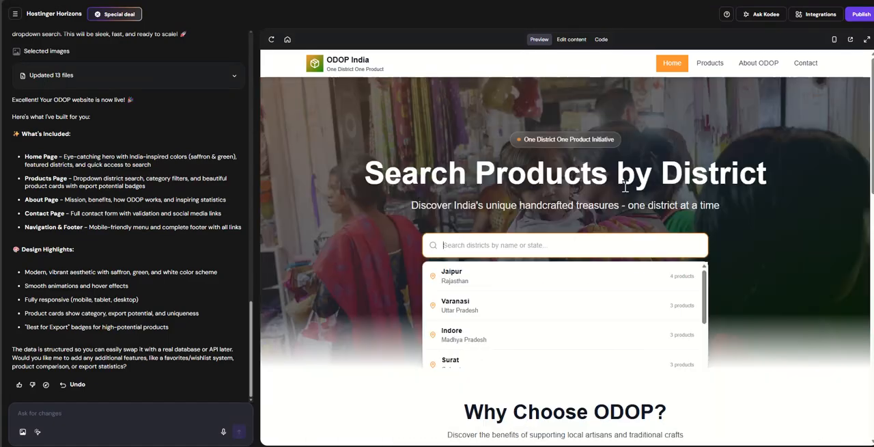
- Check the preview's Products, About ODOP and Contact pages, including the contact form, and return to the home page
{"action": "left_click", "coordinate": [710, 64]}
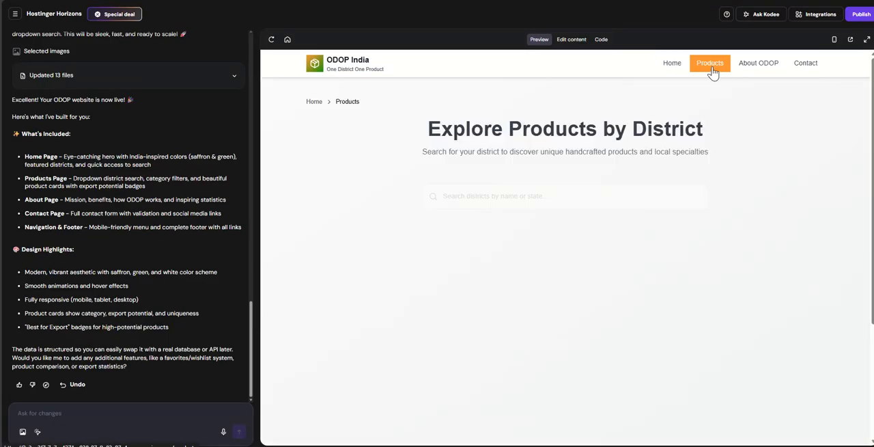
{"action": "left_click", "coordinate": [757, 68]}
{"action": "left_click", "coordinate": [804, 68]}
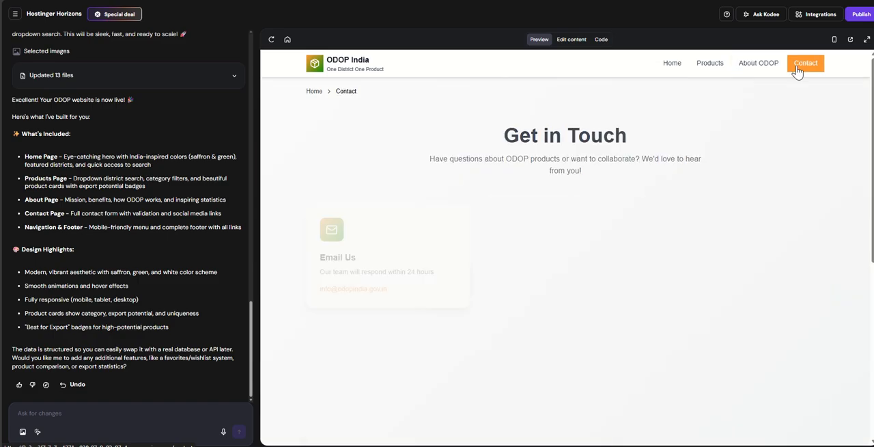
{"action": "scroll", "coordinate": [591, 191], "scroll_direction": "down", "scroll_amount": 3}
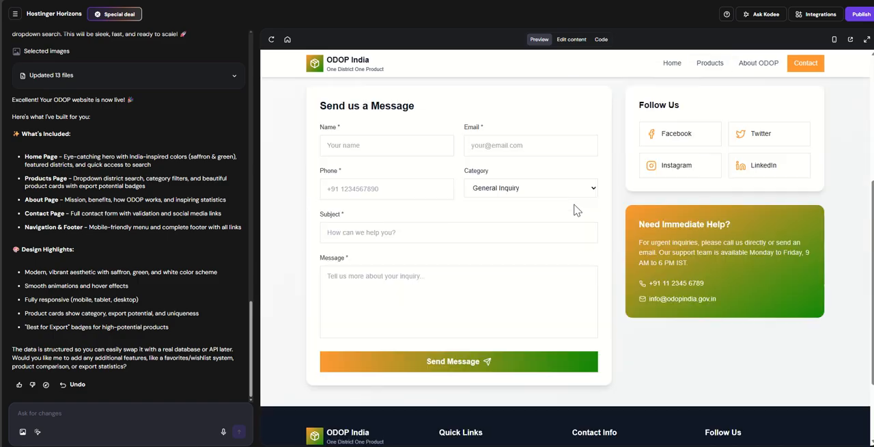
{"action": "scroll", "coordinate": [591, 191], "scroll_direction": "up", "scroll_amount": 3}
{"action": "left_click", "coordinate": [672, 63]}
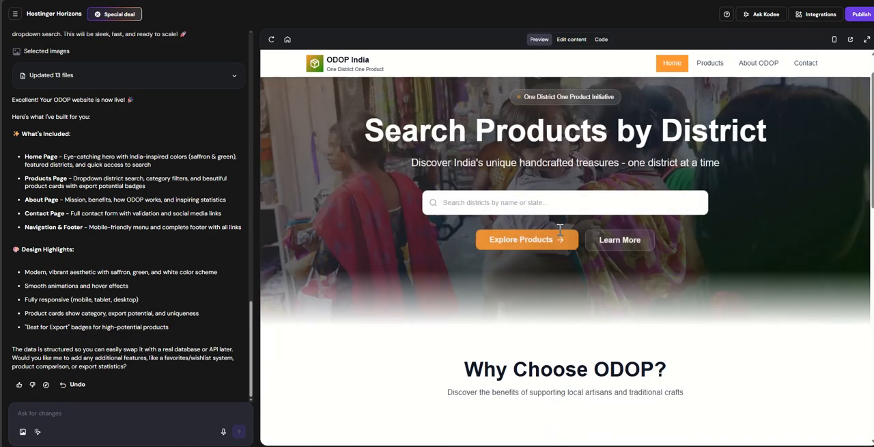
- Test the home page's district search with "jaipur" and continue to the Products page
{"action": "scroll", "coordinate": [539, 136], "scroll_direction": "down", "scroll_amount": 1}
{"action": "left_click", "coordinate": [510, 151]}
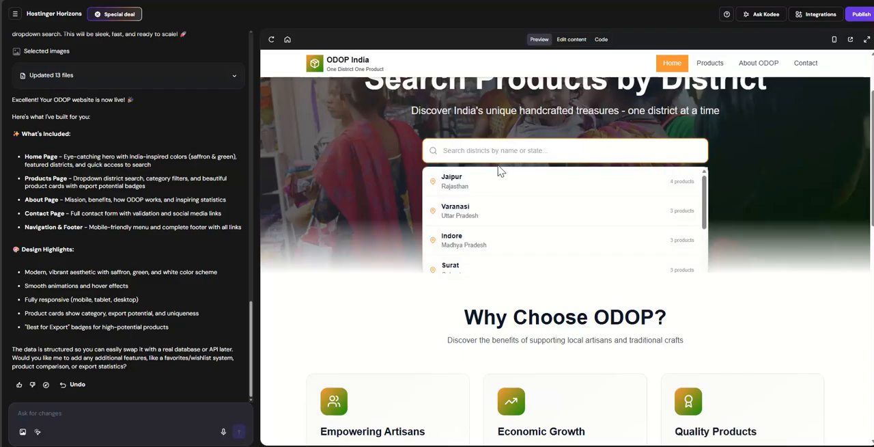
{"action": "left_click", "coordinate": [469, 189]}
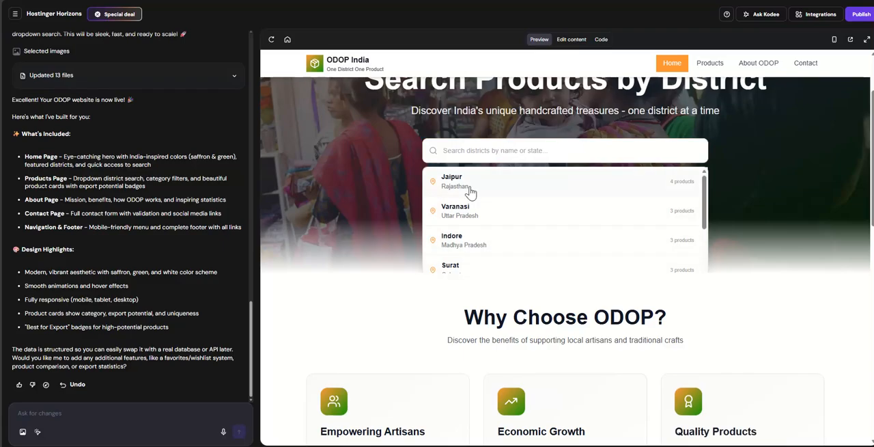
{"action": "left_click", "coordinate": [511, 151]}
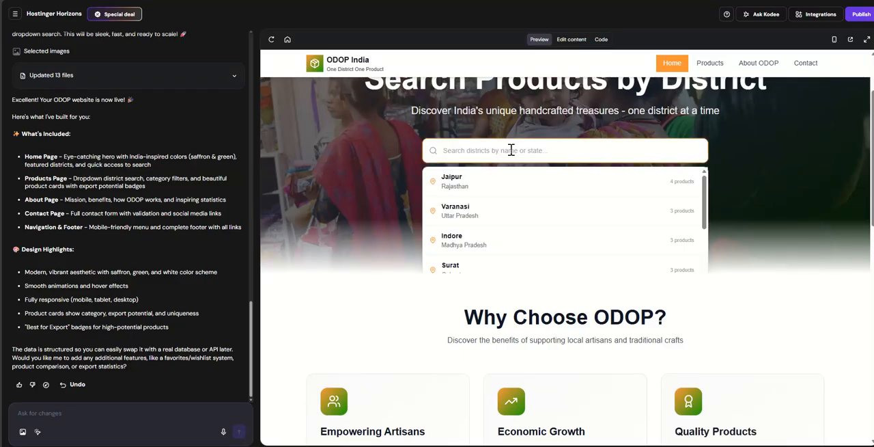
{"action": "type", "text": "jaipur"}
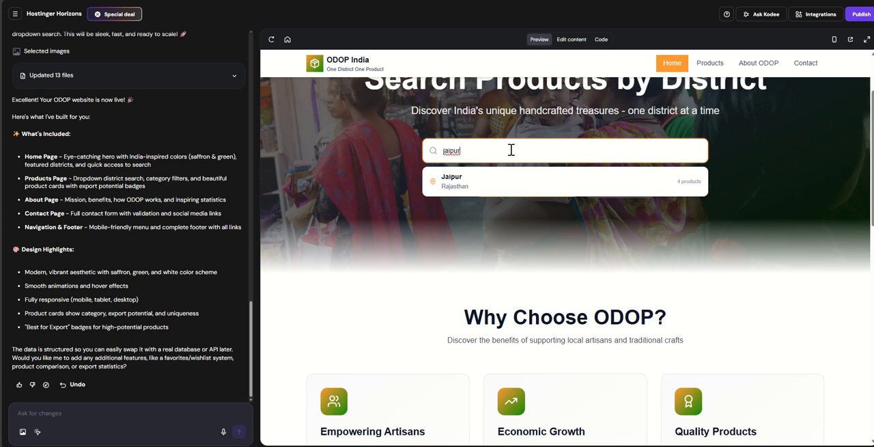
{"action": "left_click", "coordinate": [494, 188]}
{"action": "left_click", "coordinate": [507, 194]}
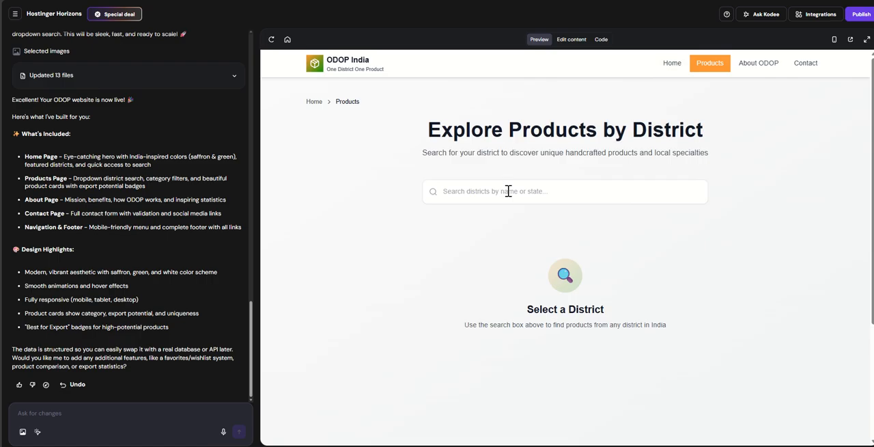
- Select Jaipur, Rajasthan in the Products page's district search and review its product cards
{"action": "left_click", "coordinate": [507, 191]}
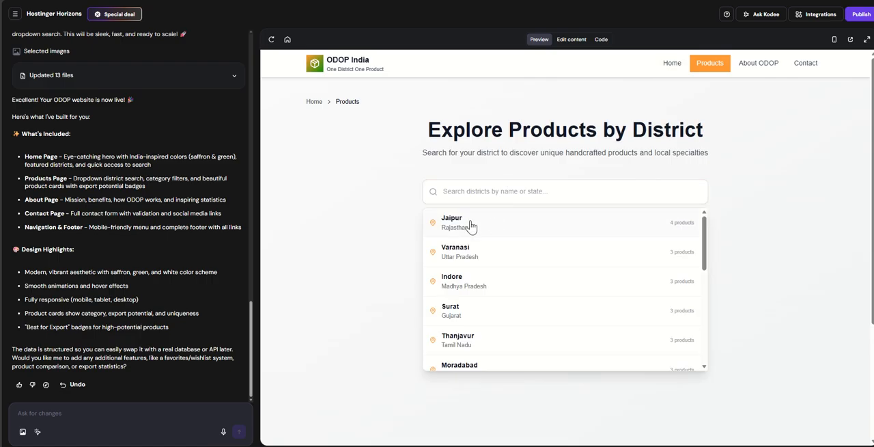
{"action": "left_click", "coordinate": [446, 223]}
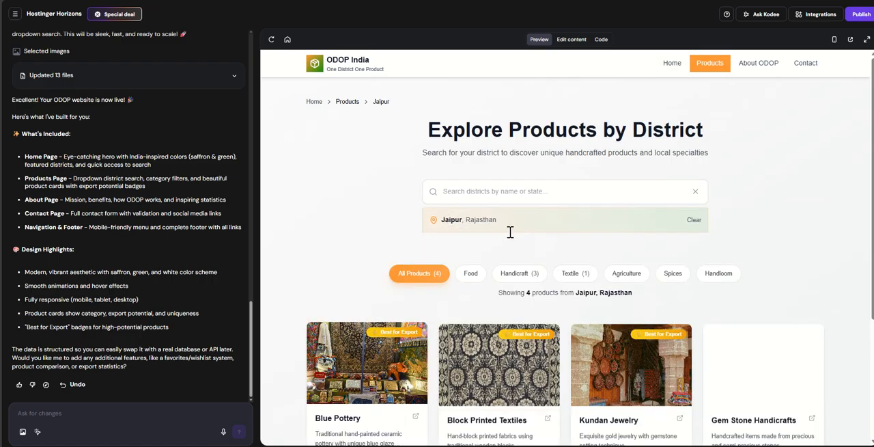
{"action": "scroll", "coordinate": [465, 264], "scroll_direction": "down", "scroll_amount": 3}
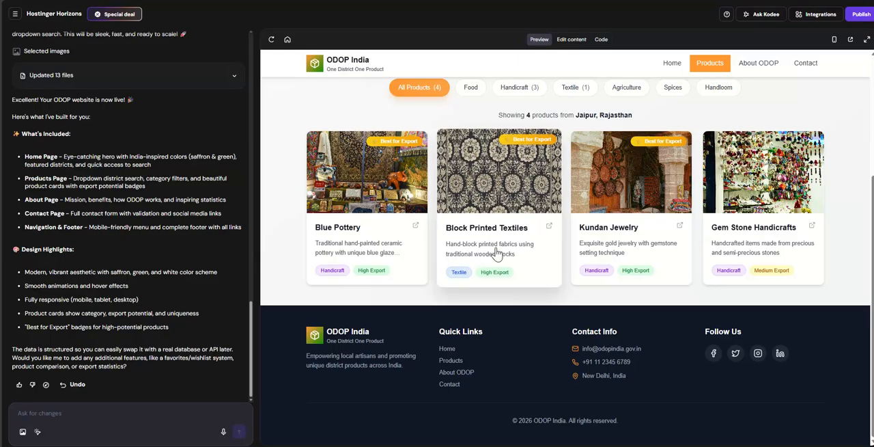
{"action": "scroll", "coordinate": [354, 226], "scroll_direction": "up", "scroll_amount": 2}
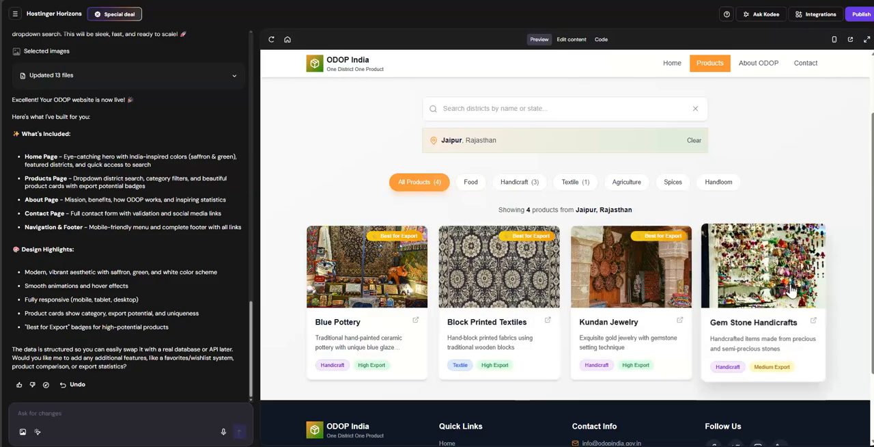
- Open the Blue Pottery product details, look them over and close them
{"action": "left_click", "coordinate": [380, 280]}
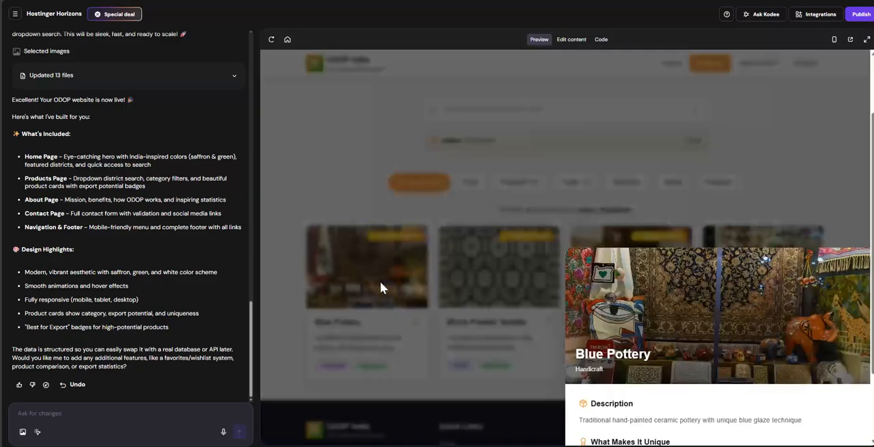
{"action": "scroll", "coordinate": [380, 280], "scroll_direction": "down", "scroll_amount": 2}
{"action": "scroll", "coordinate": [647, 311], "scroll_direction": "up", "scroll_amount": 3}
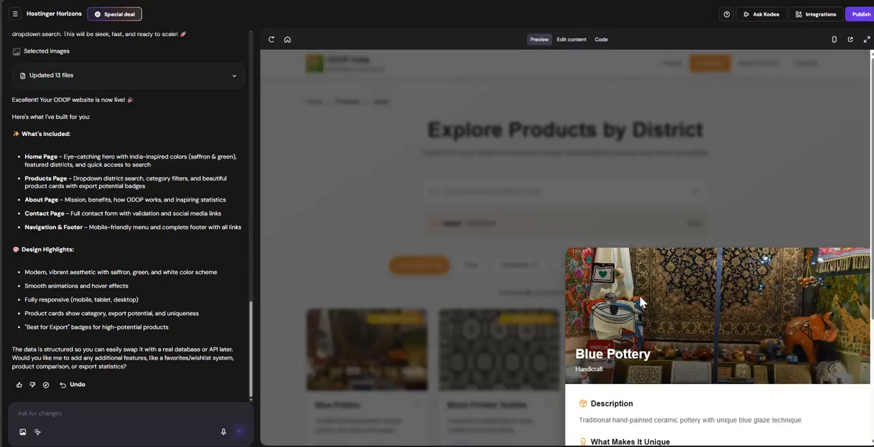
{"action": "left_click", "coordinate": [661, 227]}
- Search the Products page for the district "gorakhpur", and return to the home page to look through its sections
{"action": "left_click", "coordinate": [494, 188]}
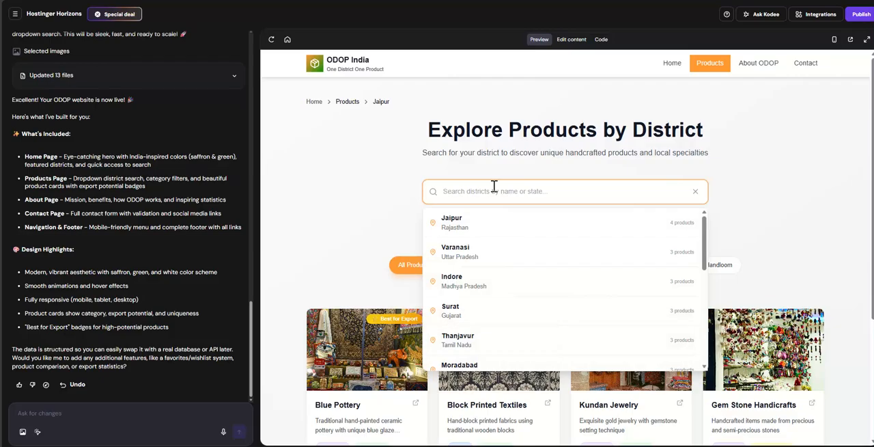
{"action": "type", "text": "gorakhpur"}
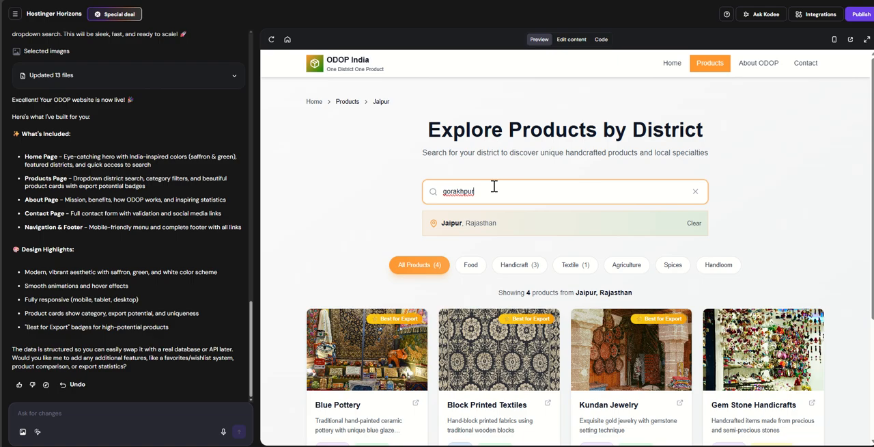
{"action": "left_click", "coordinate": [672, 63]}
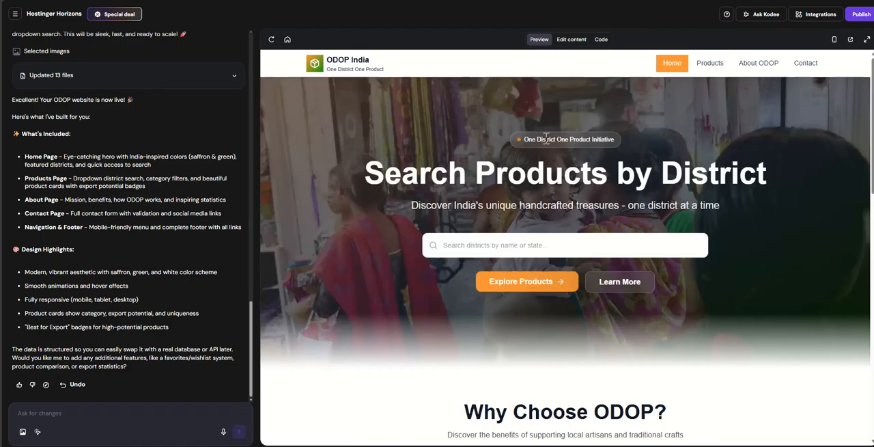
{"action": "scroll", "coordinate": [421, 221], "scroll_direction": "down", "scroll_amount": 10}
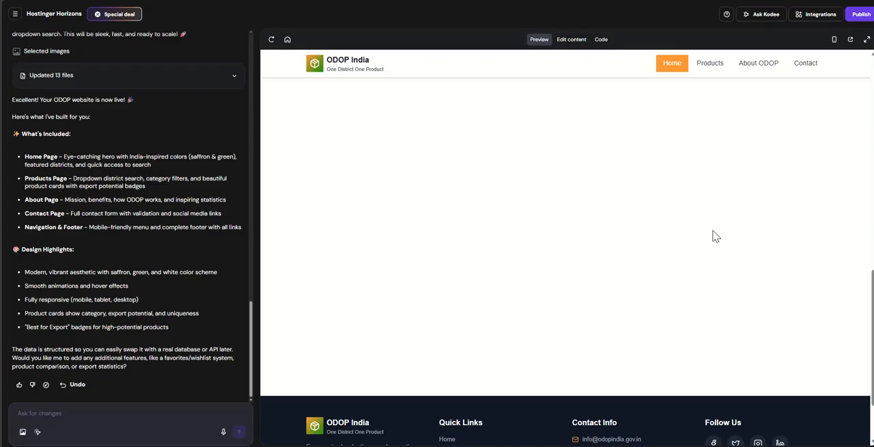
{"action": "scroll", "coordinate": [704, 184], "scroll_direction": "up", "scroll_amount": 4}
{"action": "scroll", "coordinate": [727, 85], "scroll_direction": "up", "scroll_amount": 5}
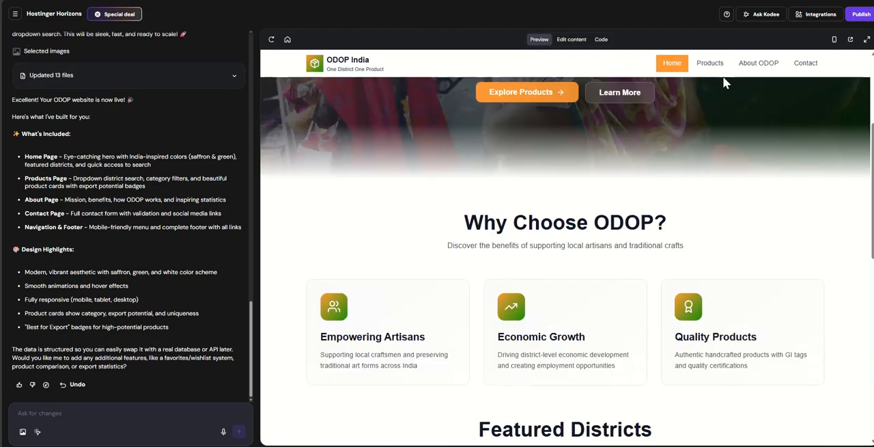
- Choose Agra, Uttar Pradesh from the Products page's district list and review its product cards
{"action": "left_click", "coordinate": [710, 65]}
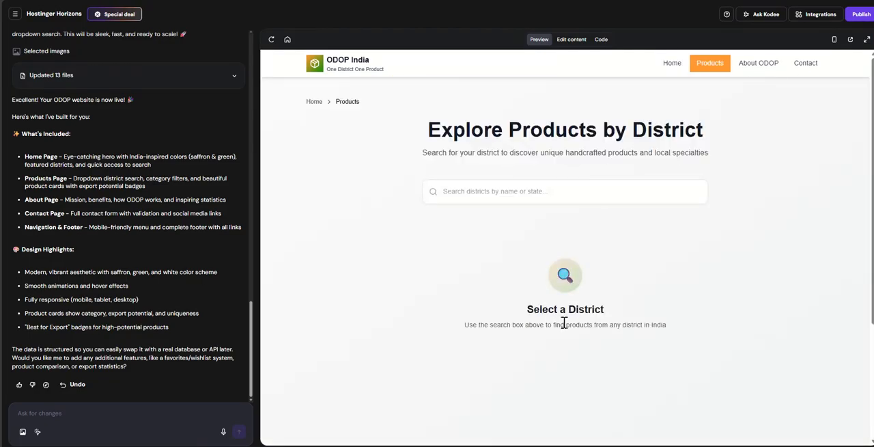
{"action": "left_click", "coordinate": [515, 194]}
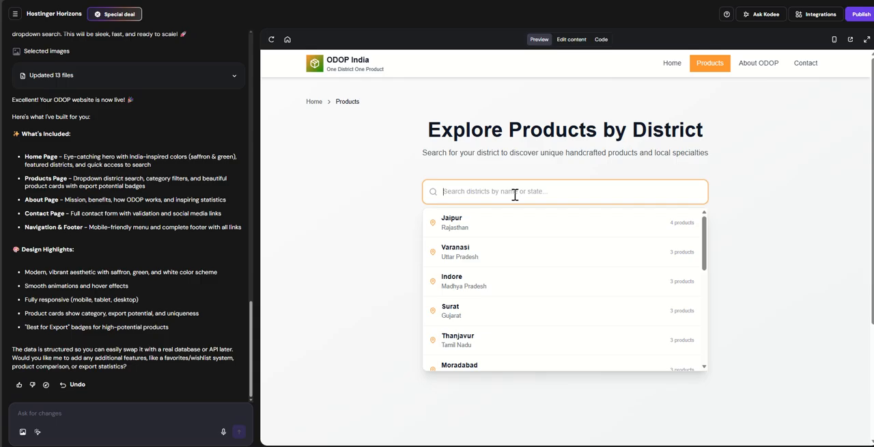
{"action": "scroll", "coordinate": [511, 281], "scroll_direction": "down", "scroll_amount": 5}
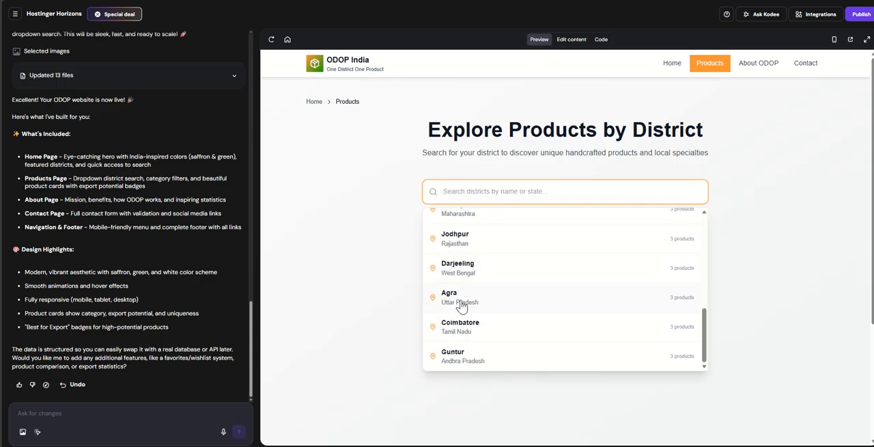
{"action": "left_click", "coordinate": [458, 299]}
{"action": "scroll", "coordinate": [462, 347], "scroll_direction": "down", "scroll_amount": 1}
{"action": "scroll", "coordinate": [462, 346], "scroll_direction": "down", "scroll_amount": 2}
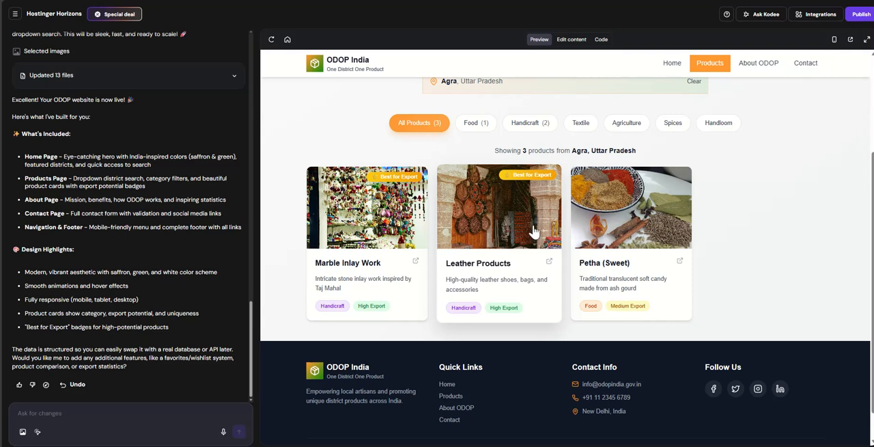
{"action": "scroll", "coordinate": [499, 227], "scroll_direction": "up", "scroll_amount": 2}
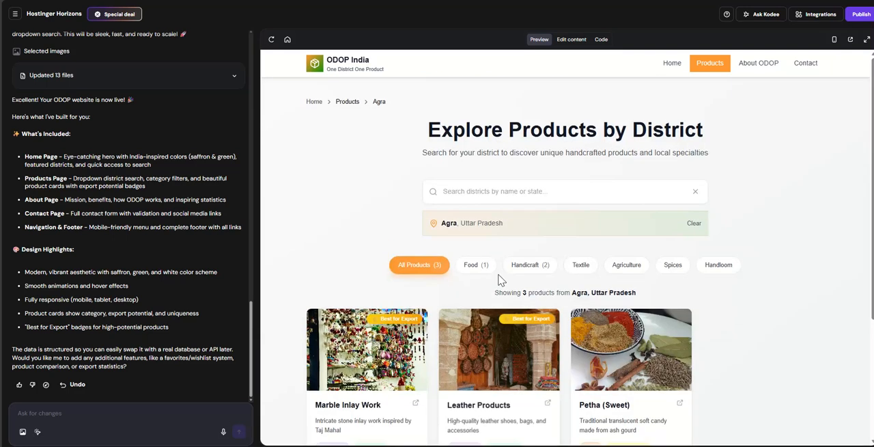
- Switch the district to Indore, Madhya Pradesh, review its products and filter them by Handloom
{"action": "left_click", "coordinate": [475, 192]}
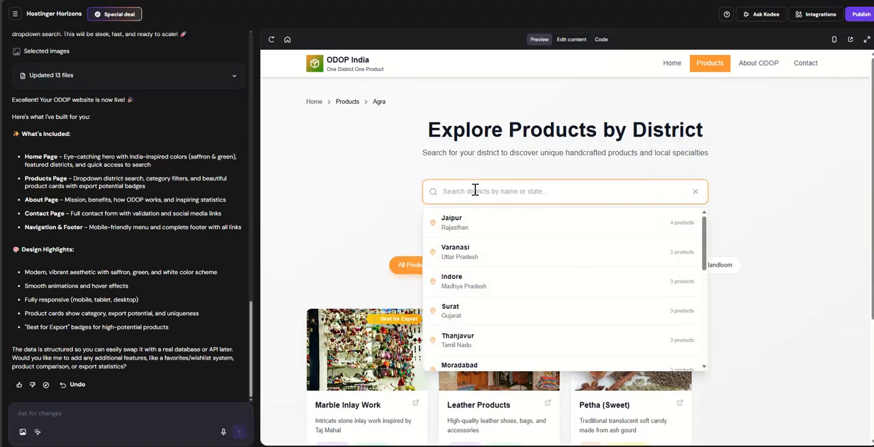
{"action": "left_click", "coordinate": [485, 280]}
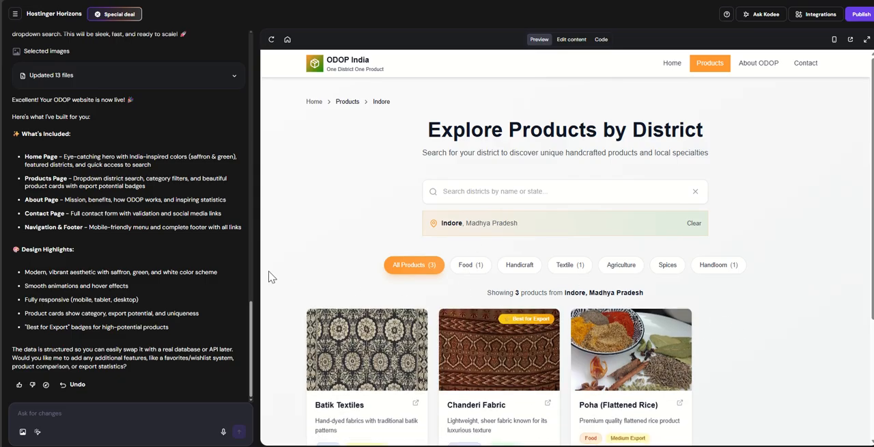
{"action": "scroll", "coordinate": [461, 251], "scroll_direction": "down", "scroll_amount": 3}
{"action": "scroll", "coordinate": [463, 250], "scroll_direction": "up", "scroll_amount": 3}
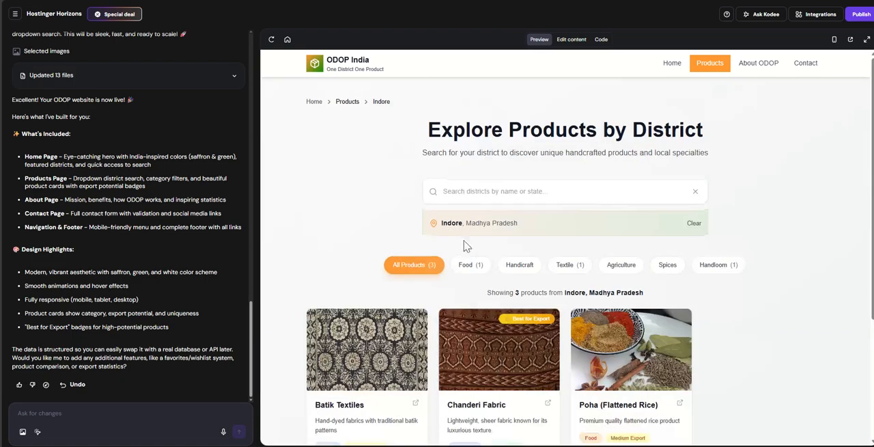
{"action": "left_click", "coordinate": [725, 268]}
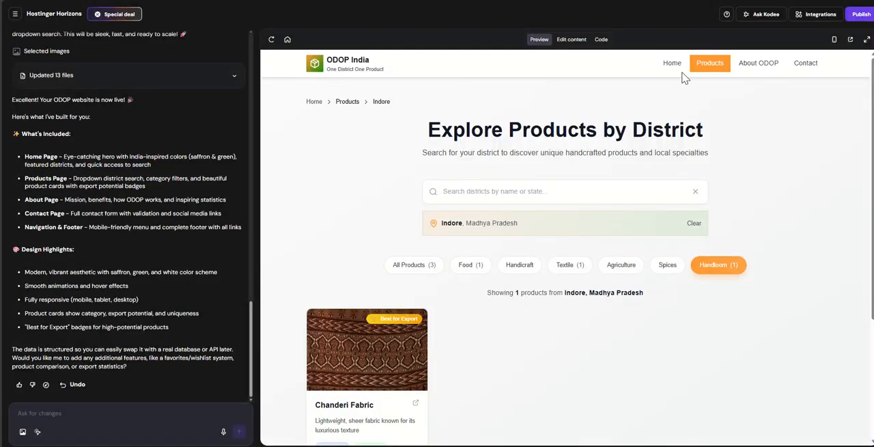
- Return to the site's home page and look through its sections around Featured Districts
{"action": "left_click", "coordinate": [676, 65]}
{"action": "scroll", "coordinate": [521, 214], "scroll_direction": "down", "scroll_amount": 2}
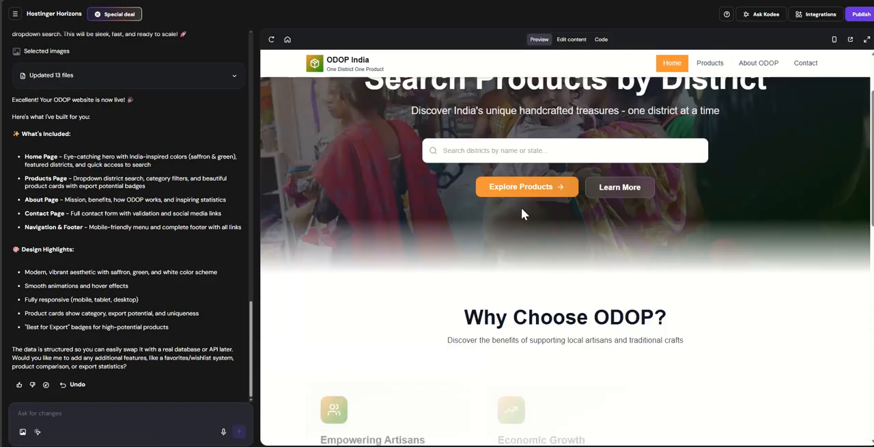
{"action": "scroll", "coordinate": [521, 214], "scroll_direction": "up", "scroll_amount": 2}
{"action": "scroll", "coordinate": [523, 218], "scroll_direction": "down", "scroll_amount": 8}
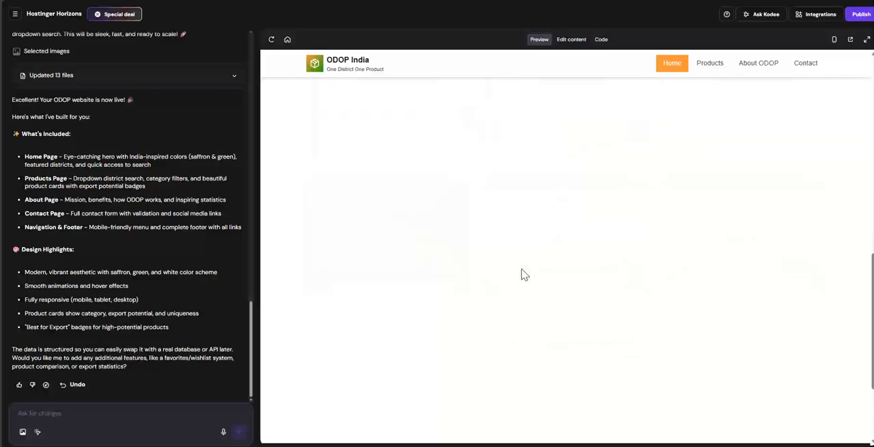
{"action": "scroll", "coordinate": [485, 256], "scroll_direction": "down", "scroll_amount": 3}
{"action": "scroll", "coordinate": [454, 265], "scroll_direction": "up", "scroll_amount": 1}
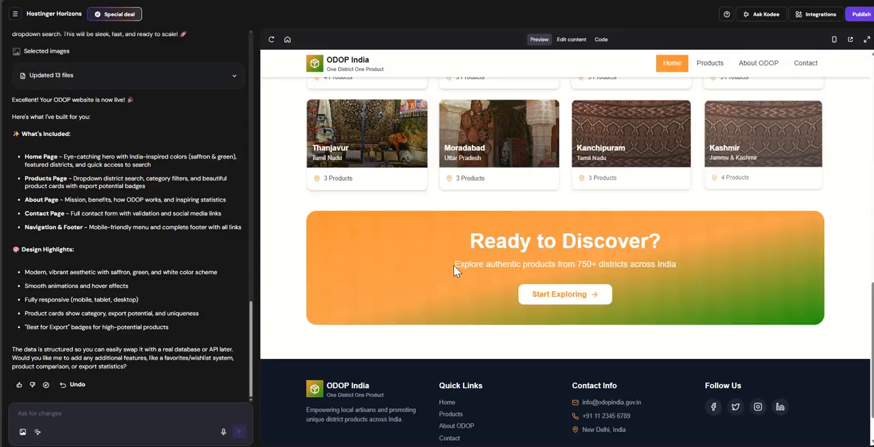
{"action": "scroll", "coordinate": [455, 270], "scroll_direction": "up", "scroll_amount": 4}
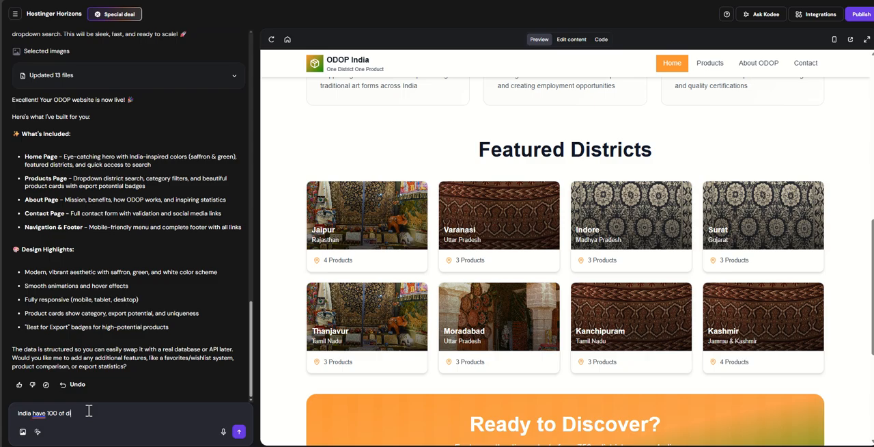
- Write in the chat request "India have 100 of district, all the district information is not coming in the website."
{"action": "type", "text": "rict, all the dis"}
{"action": "type", "text": "trict information is not w"}
{"action": "key", "text": "BackSpace"}
{"action": "type", "text": "coming"}
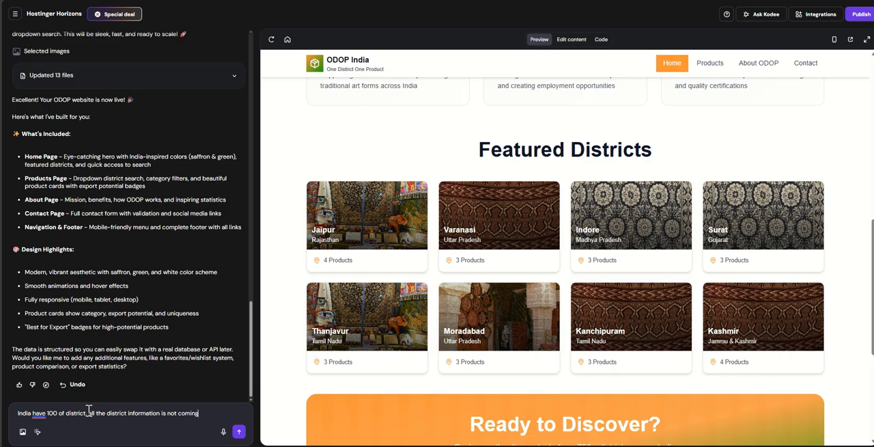
{"action": "type", "text": " in the w"}
{"action": "key", "text": "BackSpace"}
{"action": "type", "text": "the website."}
{"action": "key", "text": "shift+Return"}
{"action": "type", "text": "A"}
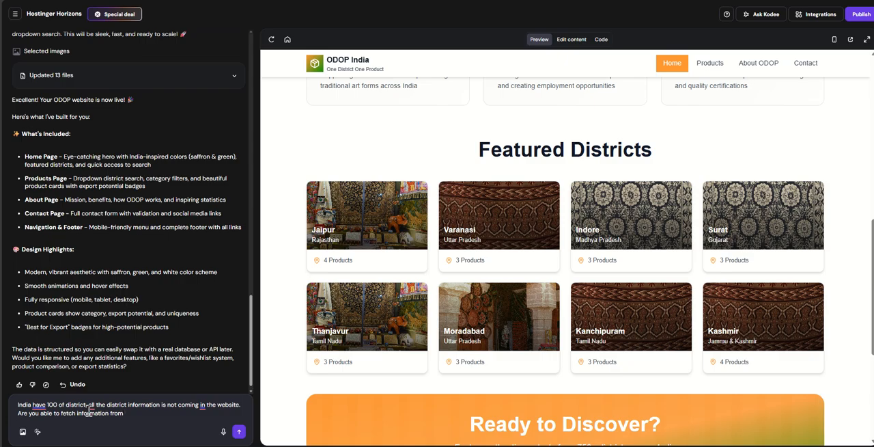
{"action": "key", "text": "super+v"}
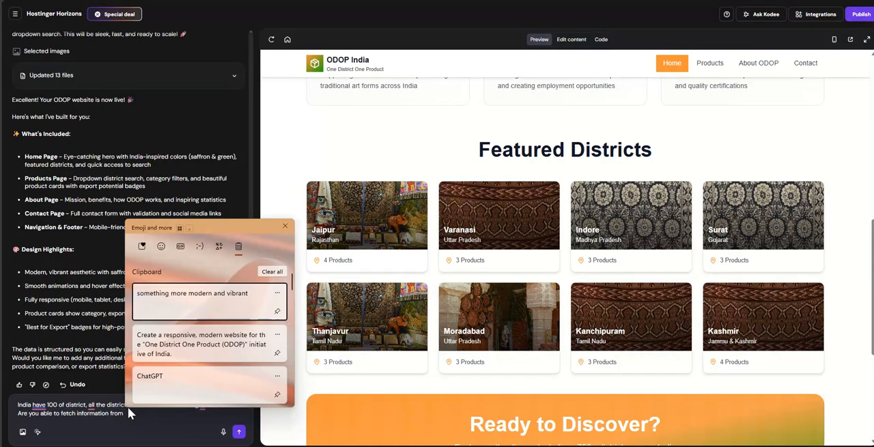
{"action": "scroll", "coordinate": [191, 363], "scroll_direction": "down", "scroll_amount": 2}
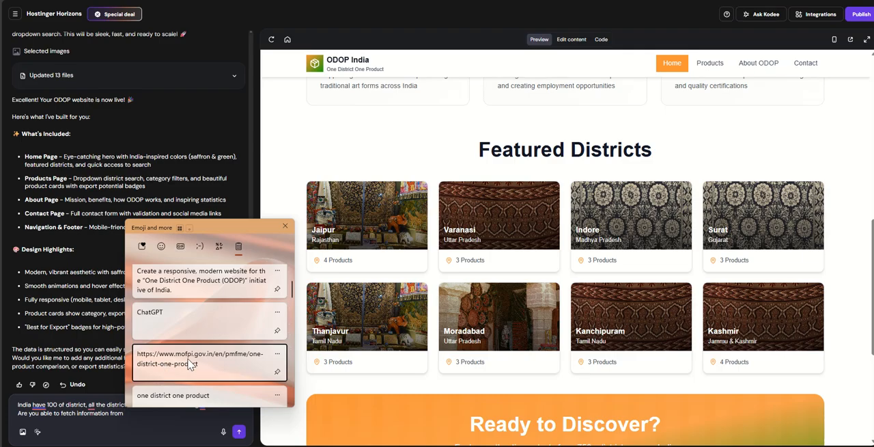
{"action": "left_click", "coordinate": [192, 364]}
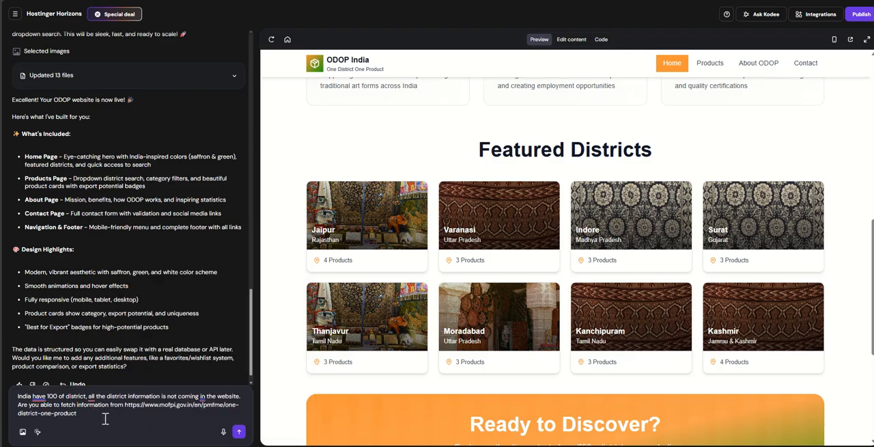
- Finish the request with "Please take all the relevent information from this website & help me to find the product." and send it
{"action": "type", "text": ". Please t"}
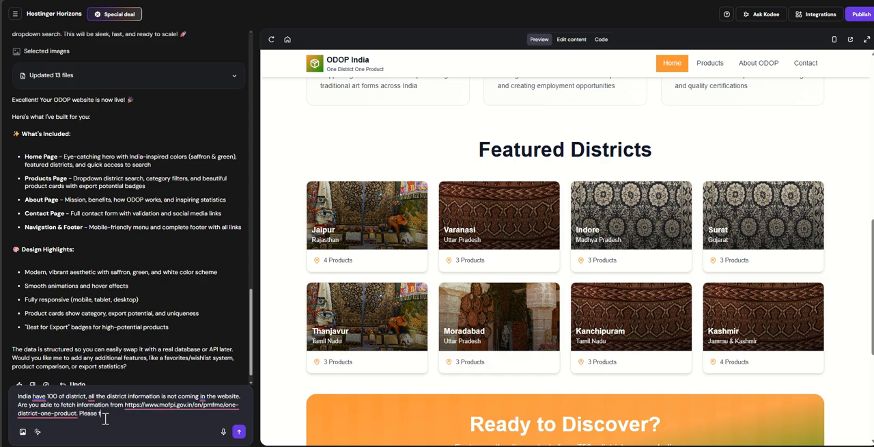
{"action": "type", "text": "ake all tr"}
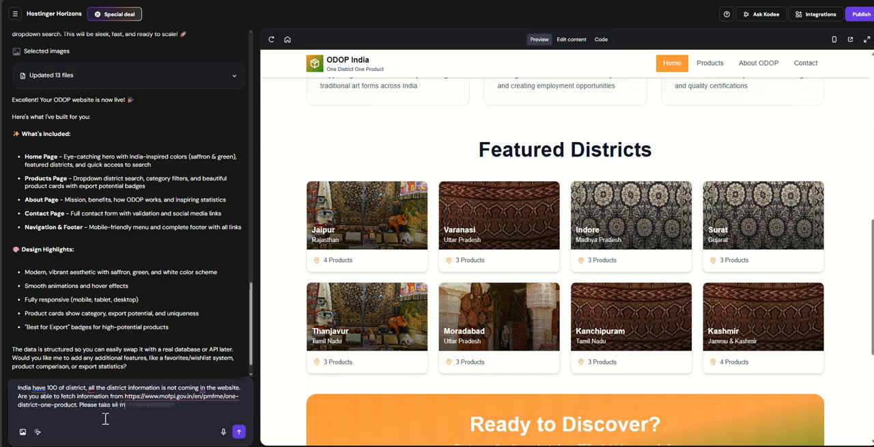
{"action": "type", "text": "e relec"}
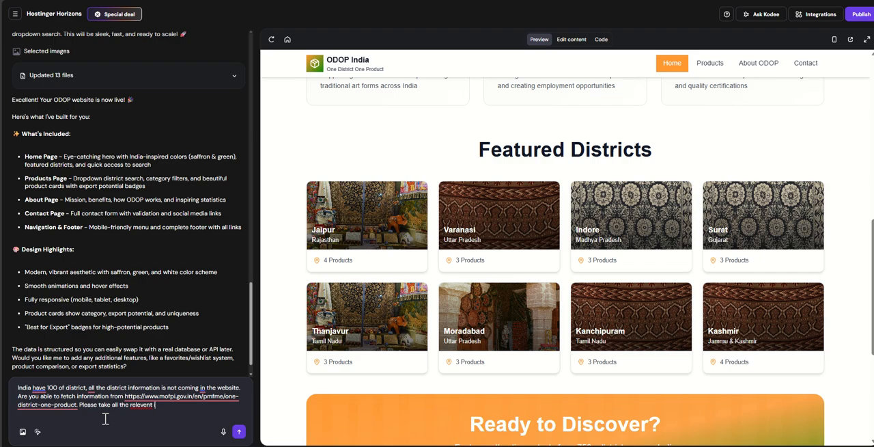
{"action": "type", "text": "ent information for"}
{"action": "type", "text": "website & help me to find the"}
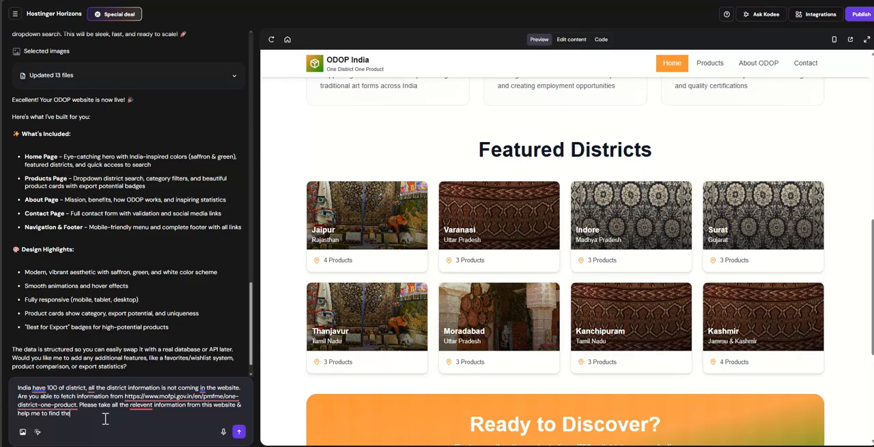
{"action": "type", "text": "product."}
{"action": "key", "text": "Return"}
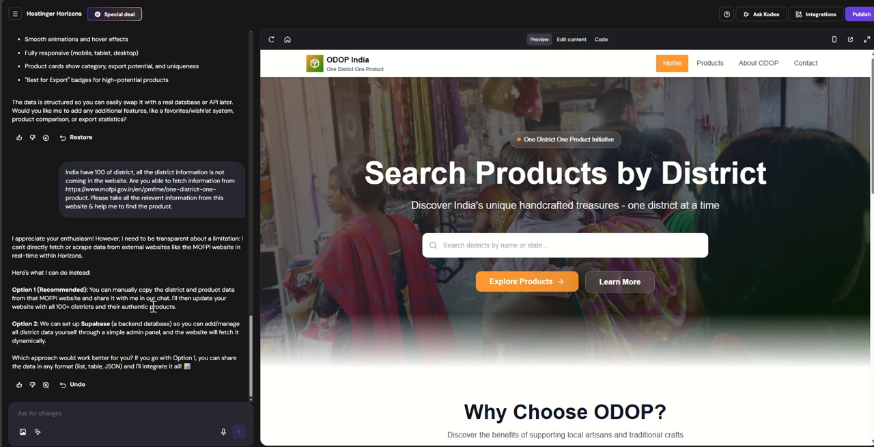
- Review the Supabase option in the chat reply and answer with "Option 2:"
{"action": "left_click_drag", "start_coordinate": [45, 332], "coordinate": [145, 332]}
{"action": "left_click_drag", "start_coordinate": [11, 323], "coordinate": [39, 326]}
{"action": "left_click", "coordinate": [87, 410]}
{"action": "type", "text": "Option 2:"}
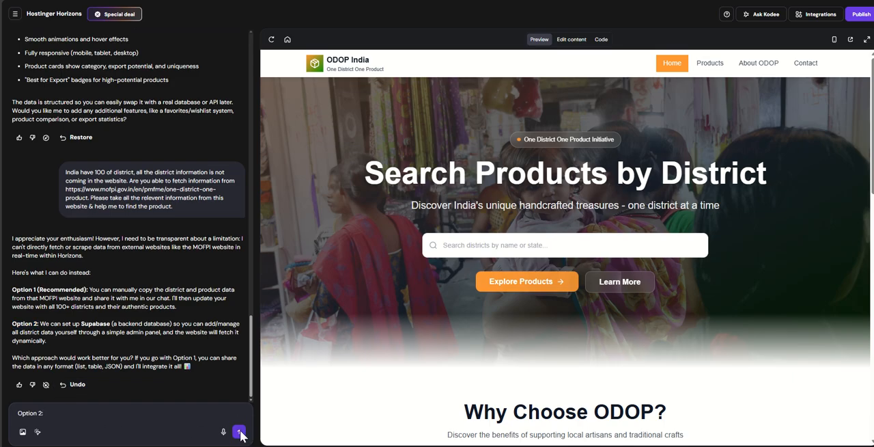
{"action": "left_click", "coordinate": [239, 432]}
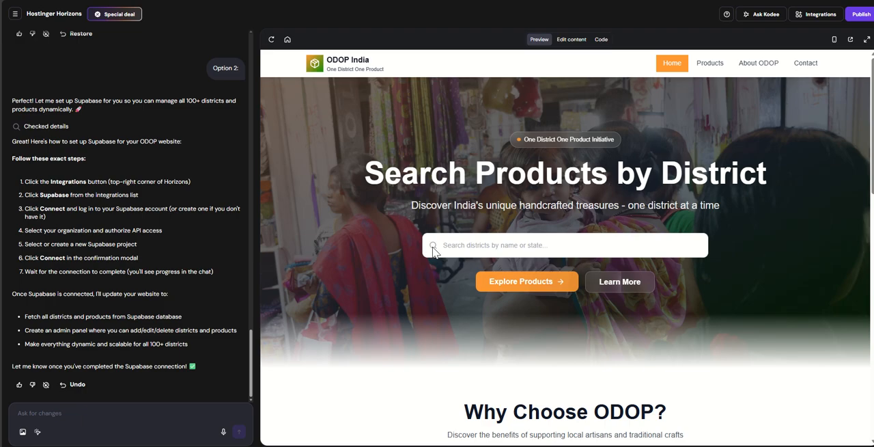
- Search the home page for the district "gorakhpur" and review the Supabase setup instructions in the chat
{"action": "left_click", "coordinate": [454, 245]}
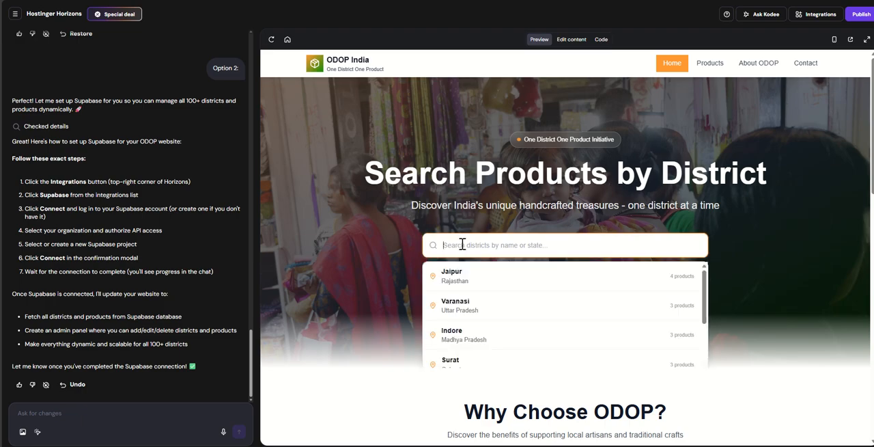
{"action": "type", "text": "gorakhpur"}
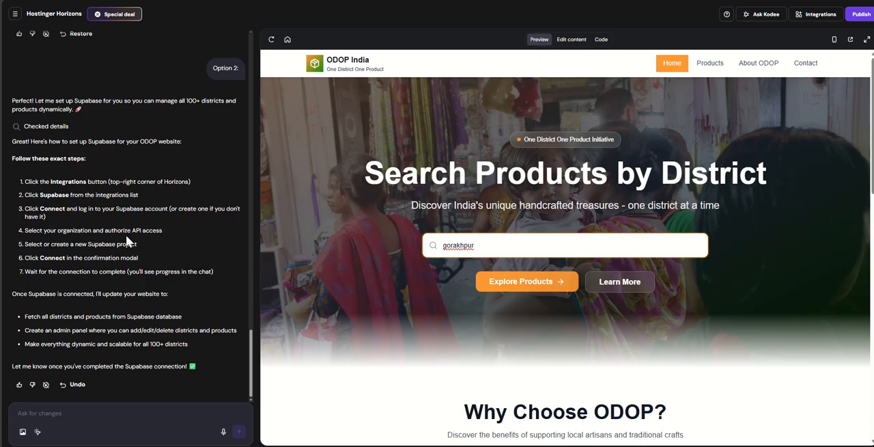
{"action": "left_click_drag", "start_coordinate": [52, 182], "coordinate": [171, 358]}
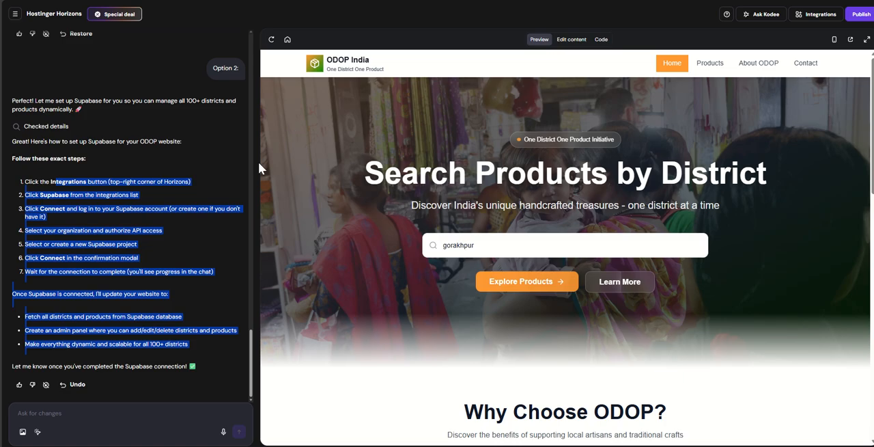
- Look back through the chat history to the original website prompt
{"action": "scroll", "coordinate": [258, 162], "scroll_direction": "up", "scroll_amount": 9}
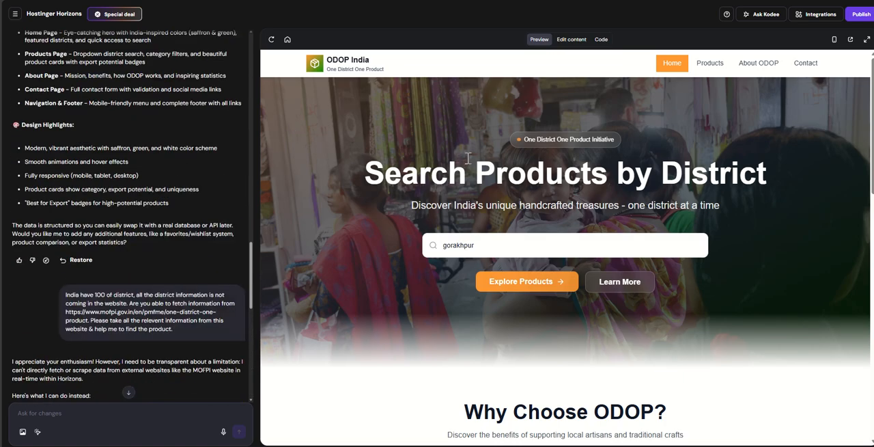
{"action": "scroll", "coordinate": [157, 154], "scroll_direction": "up", "scroll_amount": 15}
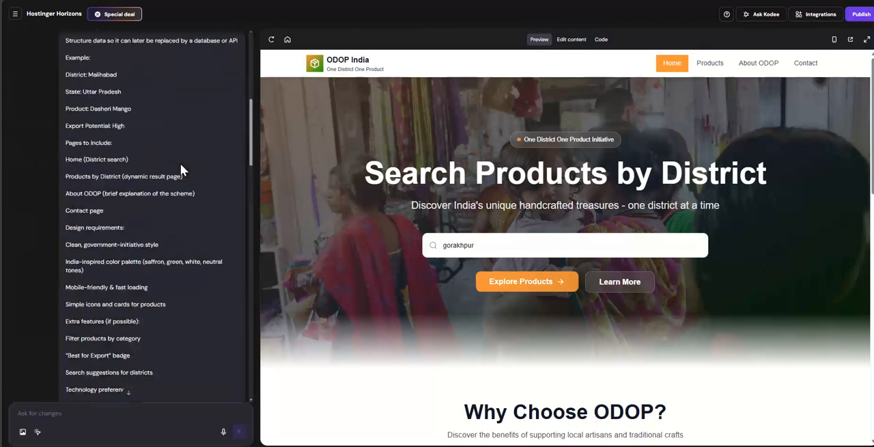
{"action": "scroll", "coordinate": [181, 165], "scroll_direction": "up", "scroll_amount": 6}
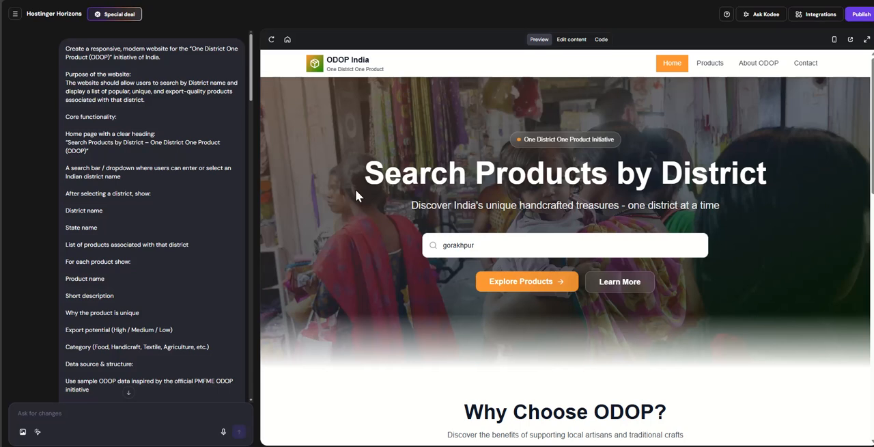
- Look through the home page down to its footer and open the Products page from the quick links
{"action": "scroll", "coordinate": [355, 196], "scroll_direction": "down", "scroll_amount": 15}
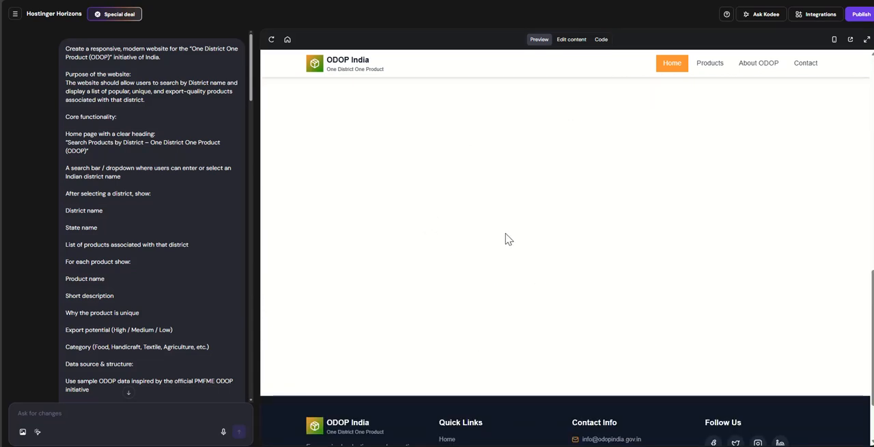
{"action": "scroll", "coordinate": [505, 240], "scroll_direction": "down", "scroll_amount": 3}
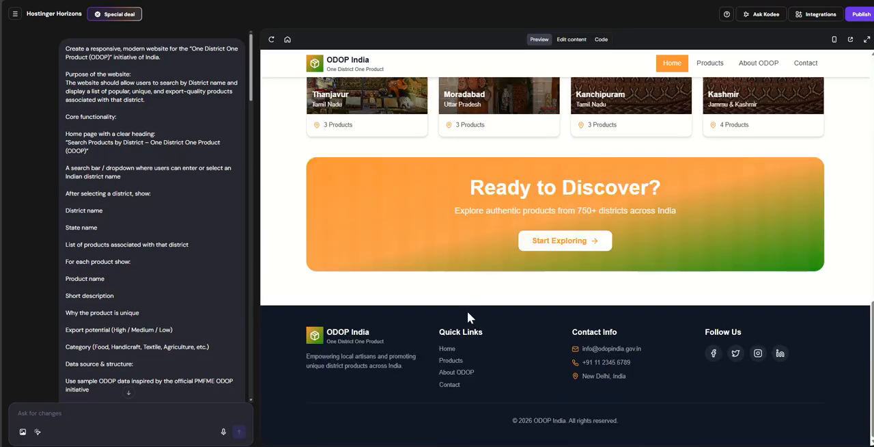
{"action": "left_click", "coordinate": [449, 361]}
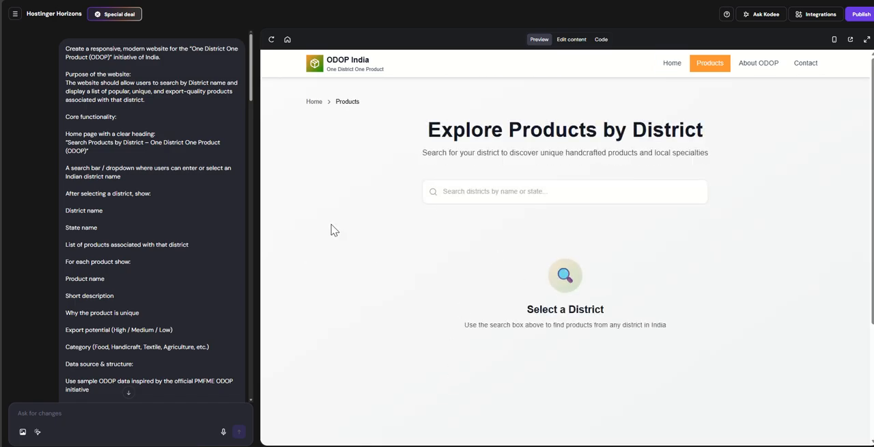